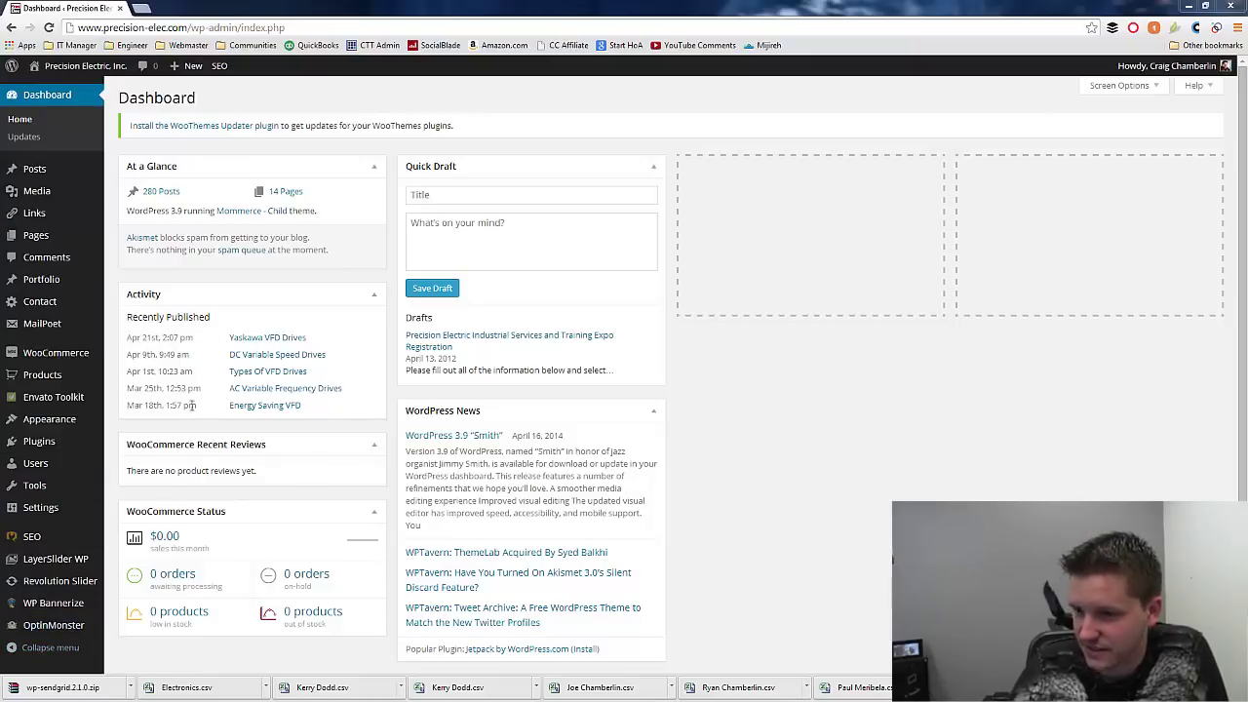
Open the email settings of WooCommerce.
mouse_move(62, 356)
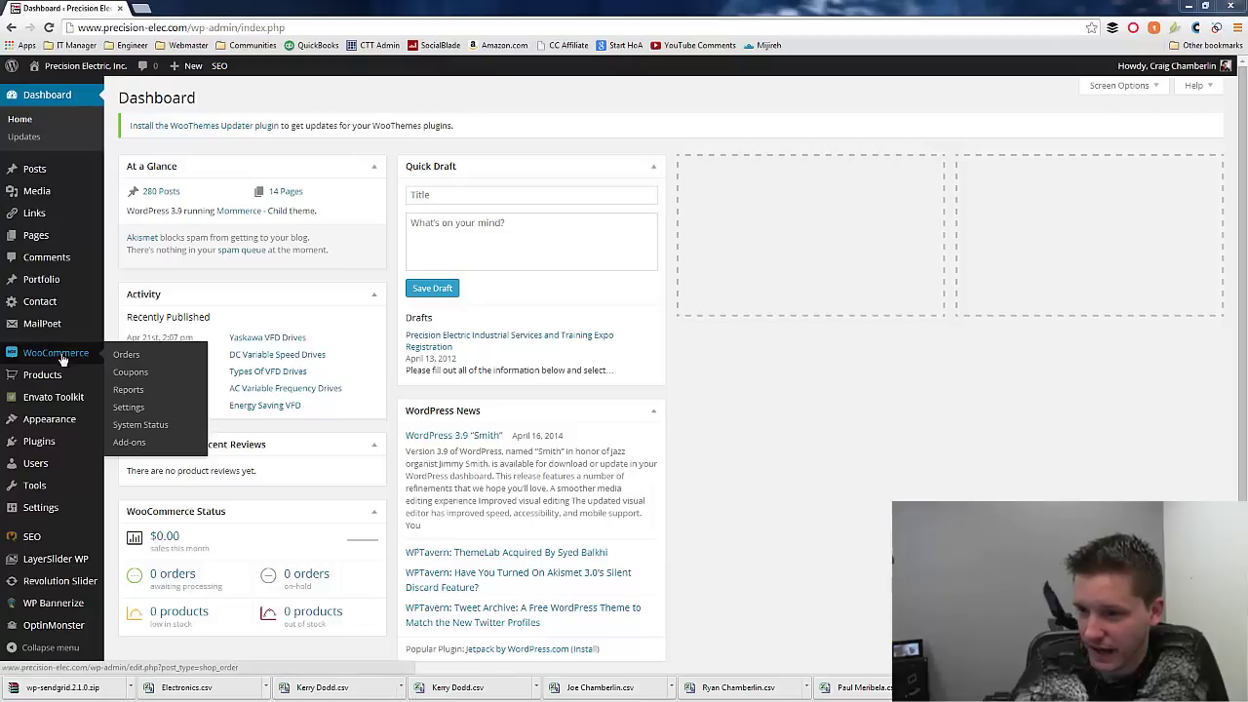
left_click(128, 408)
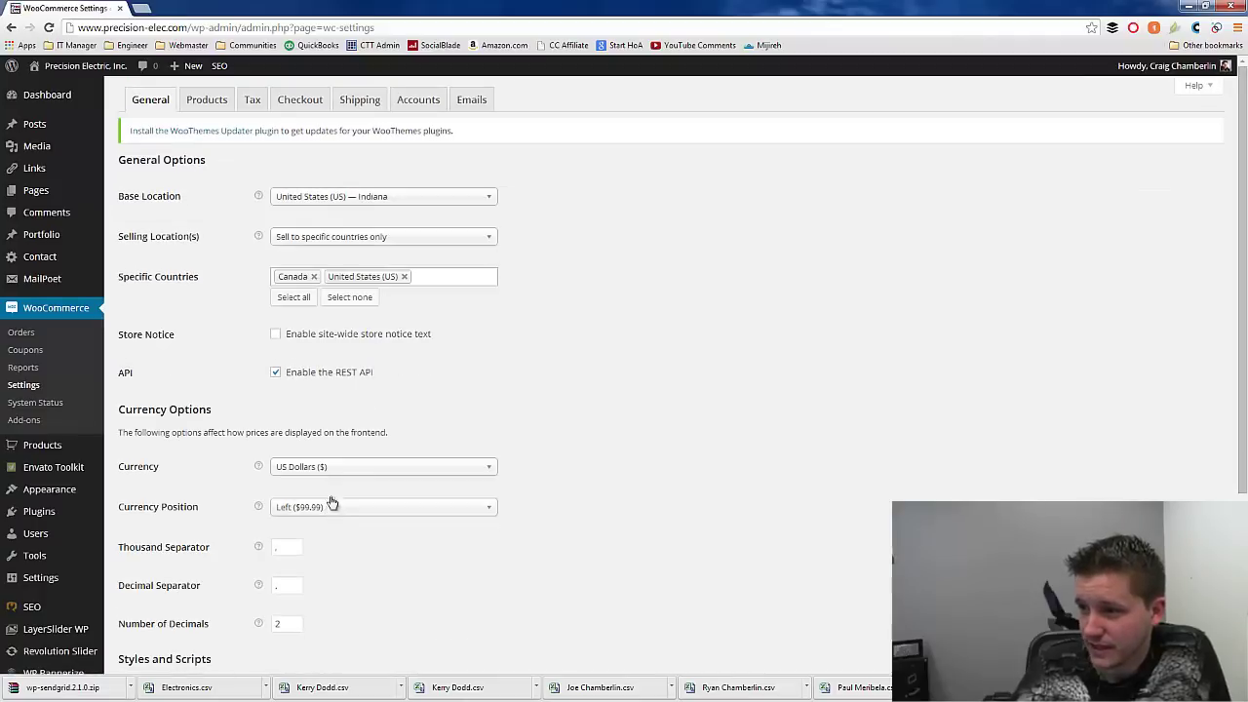
left_click(465, 103)
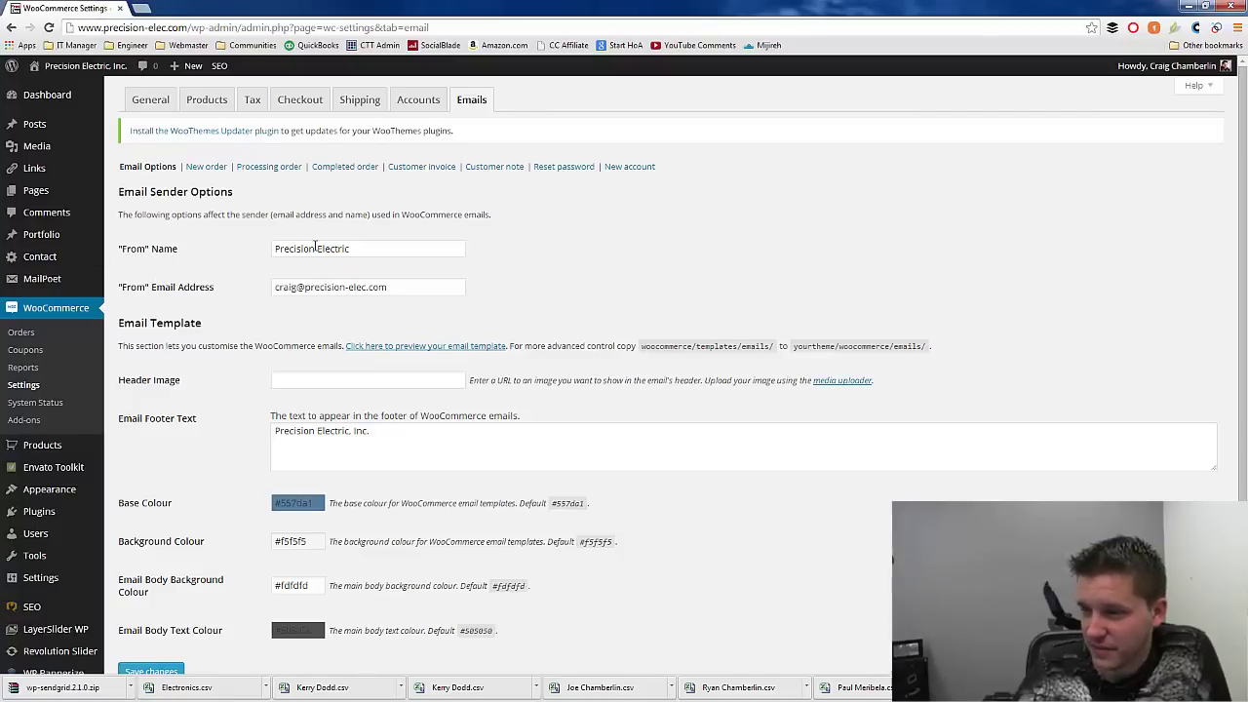
Extend the email sender's "From" name to "Precision Electric, Inc." and check the sender address and footer text.
left_click_drag(301, 246, 390, 263)
left_click(372, 246)
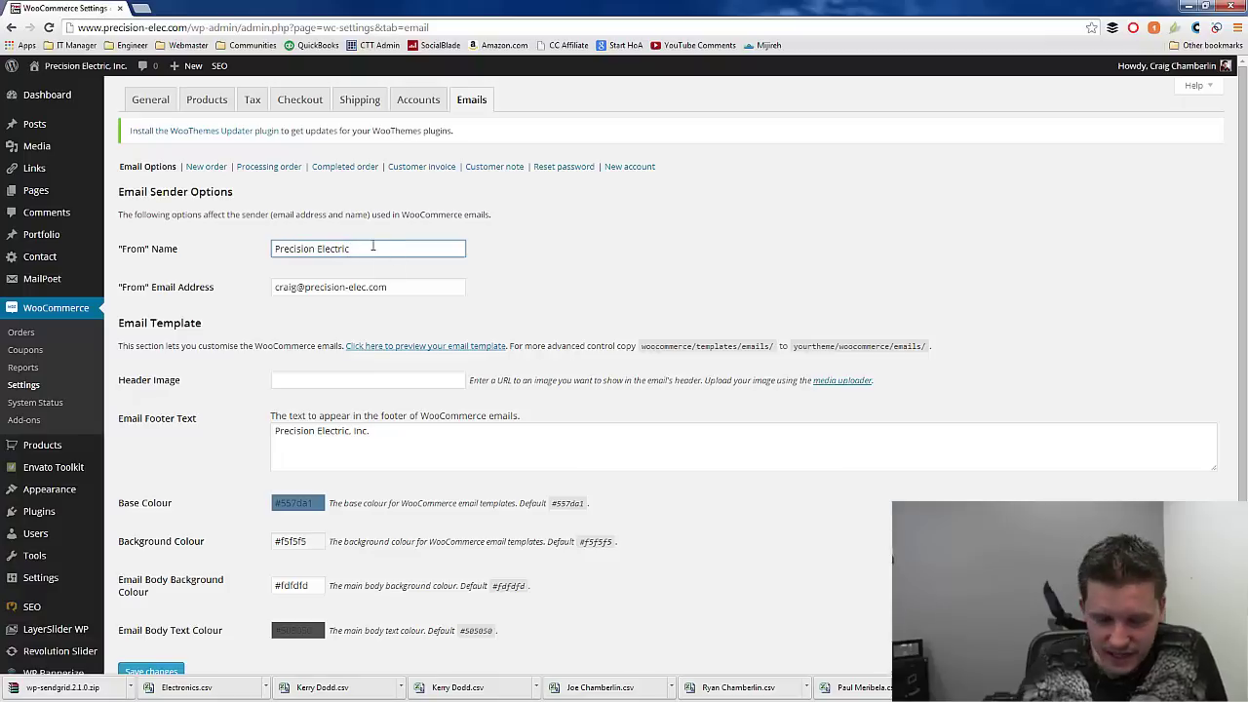
type("Inc.")
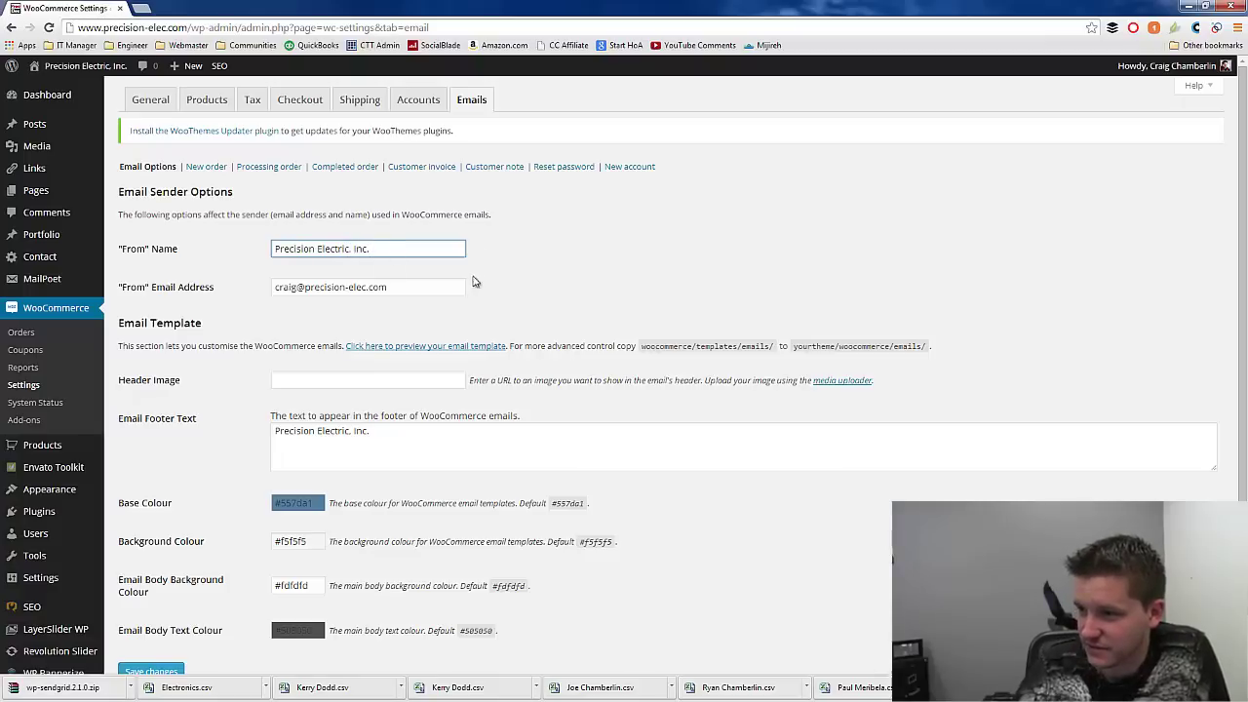
left_click(349, 249)
type(",")
key("End")
key("BackSpace")
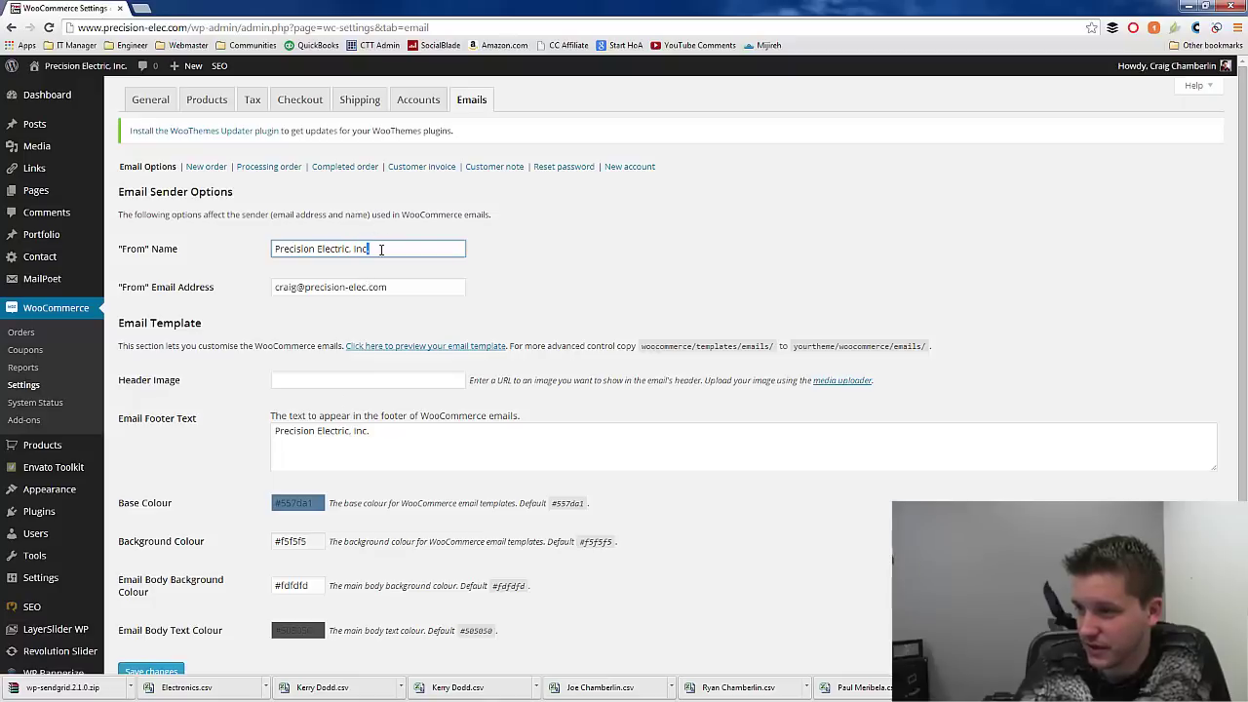
type(".")
left_click(390, 294)
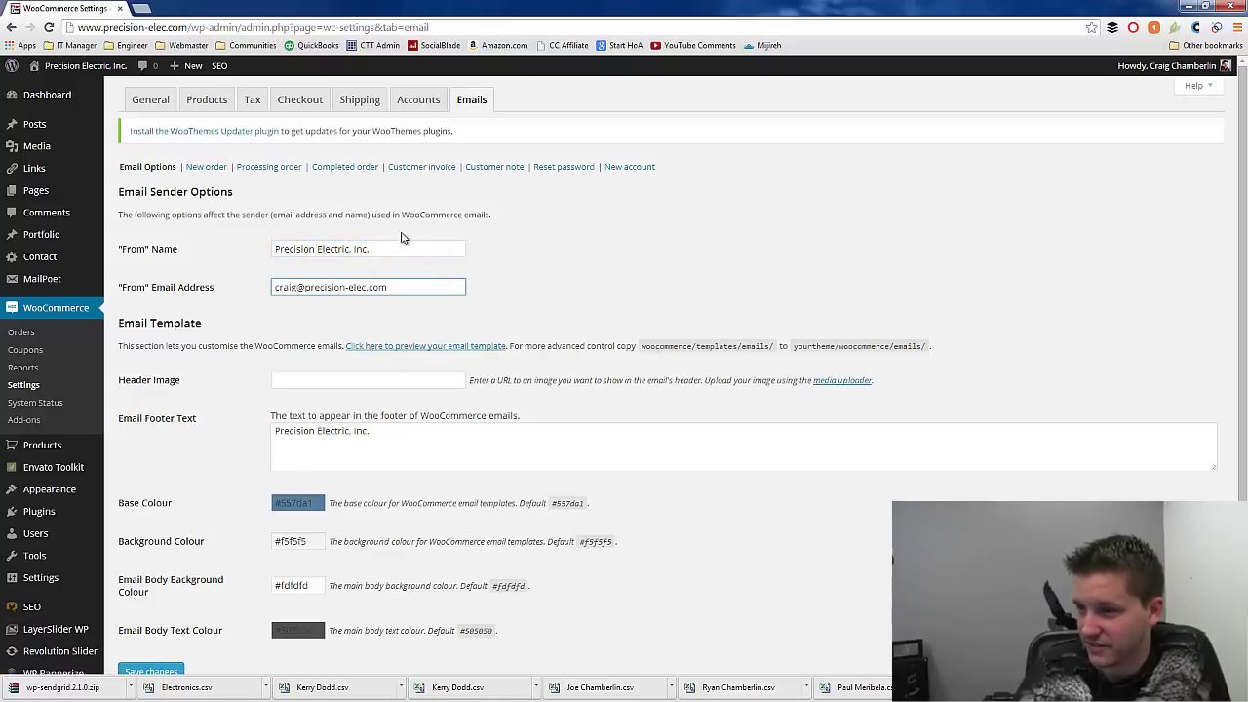
scroll(208, 385, "down", 1)
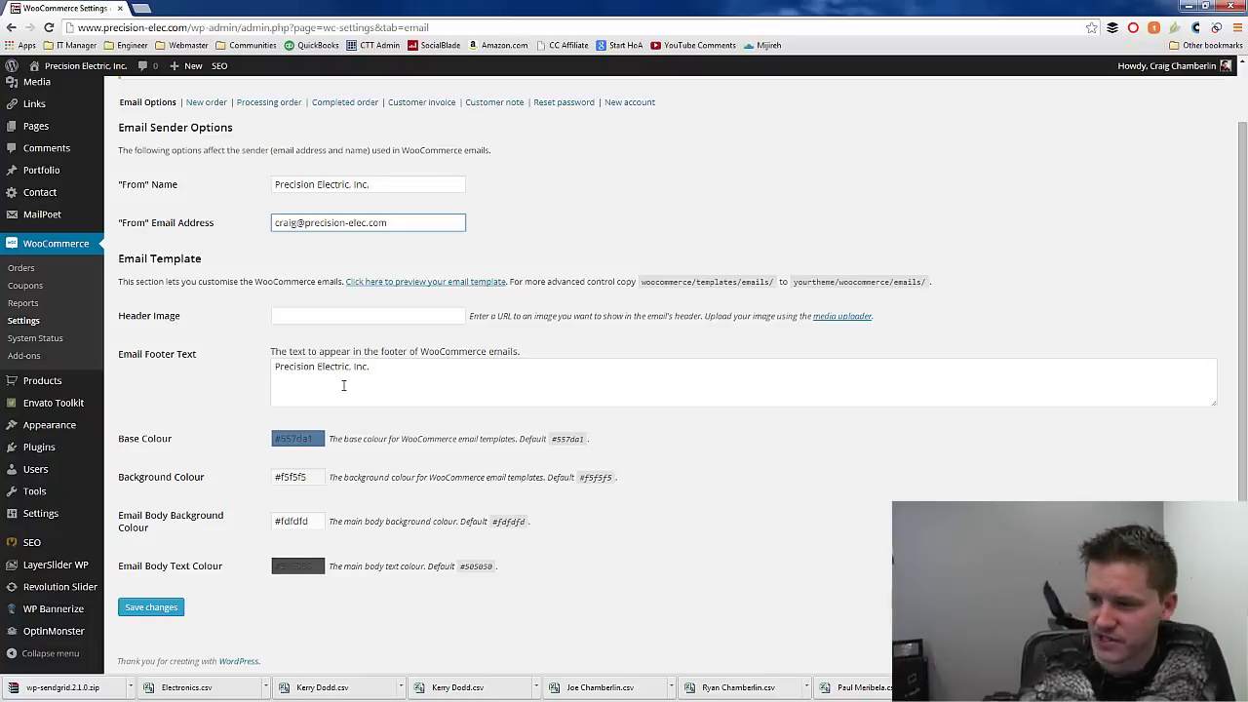
left_click(387, 382)
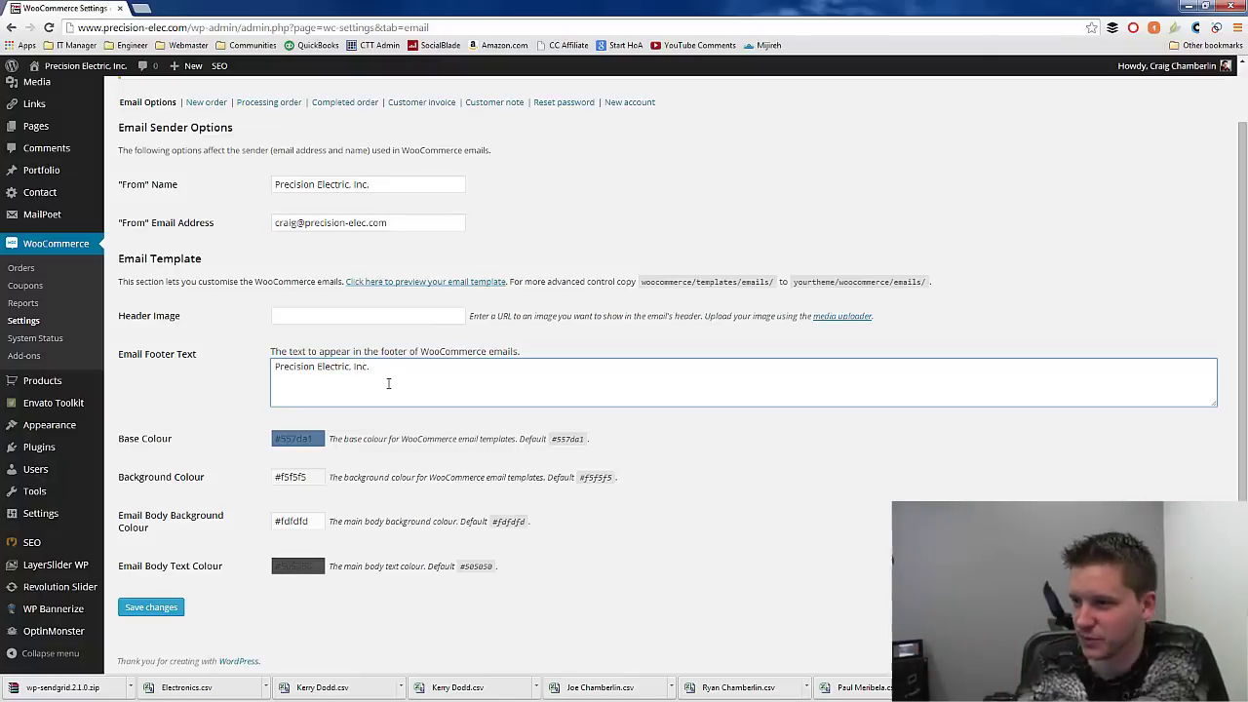
Remove ", Inc." from the "From" name so it reads "Precision Electric".
left_click(348, 186)
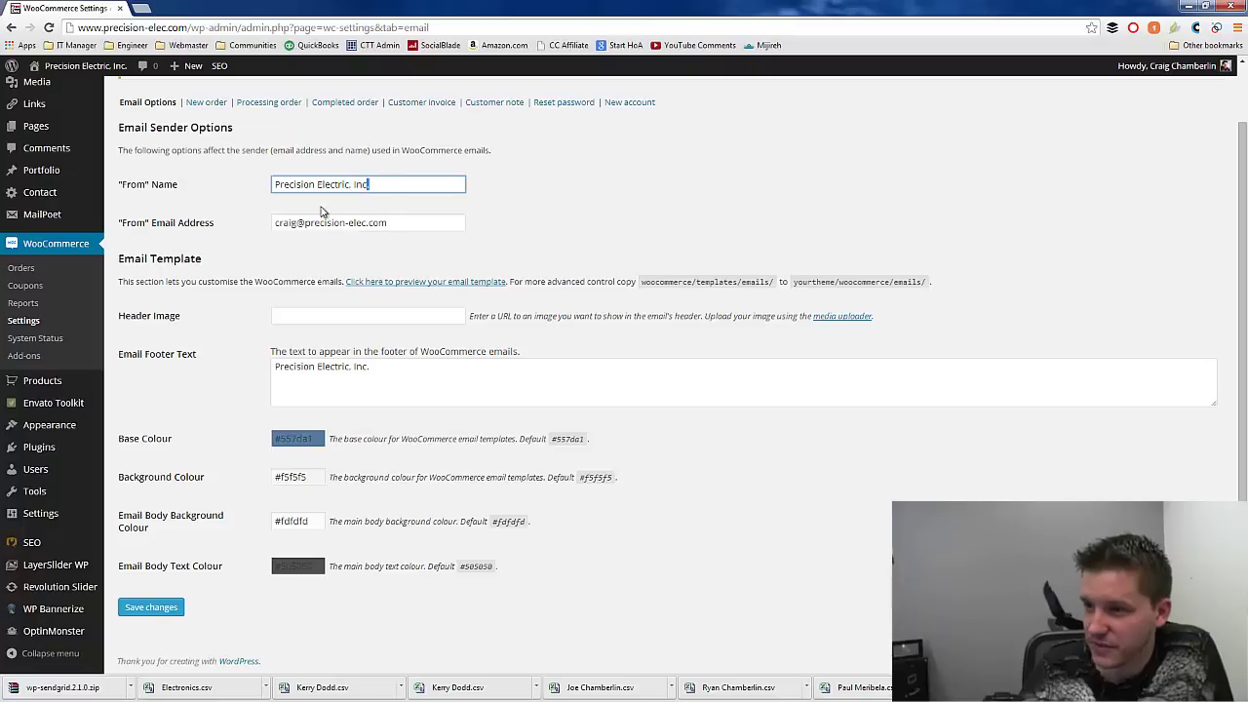
type(".")
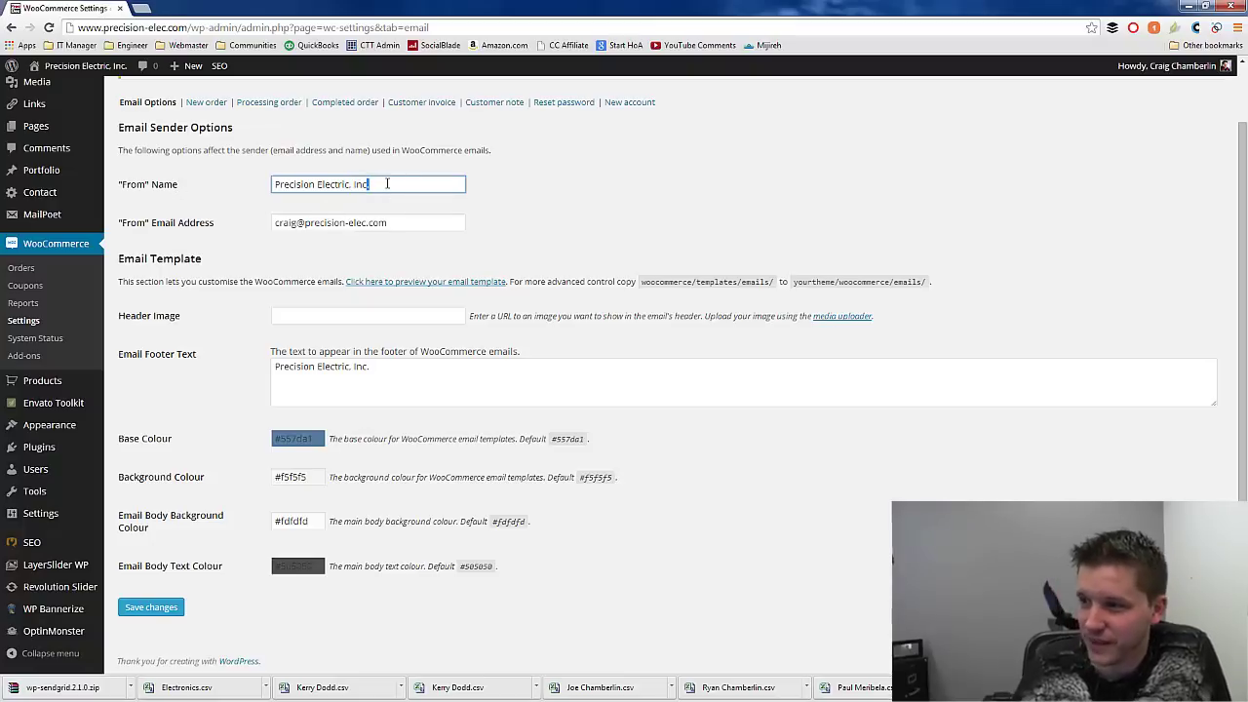
key("shift+Left")
key("shift+Left")
key("shift+Left")
key("shift+Left")
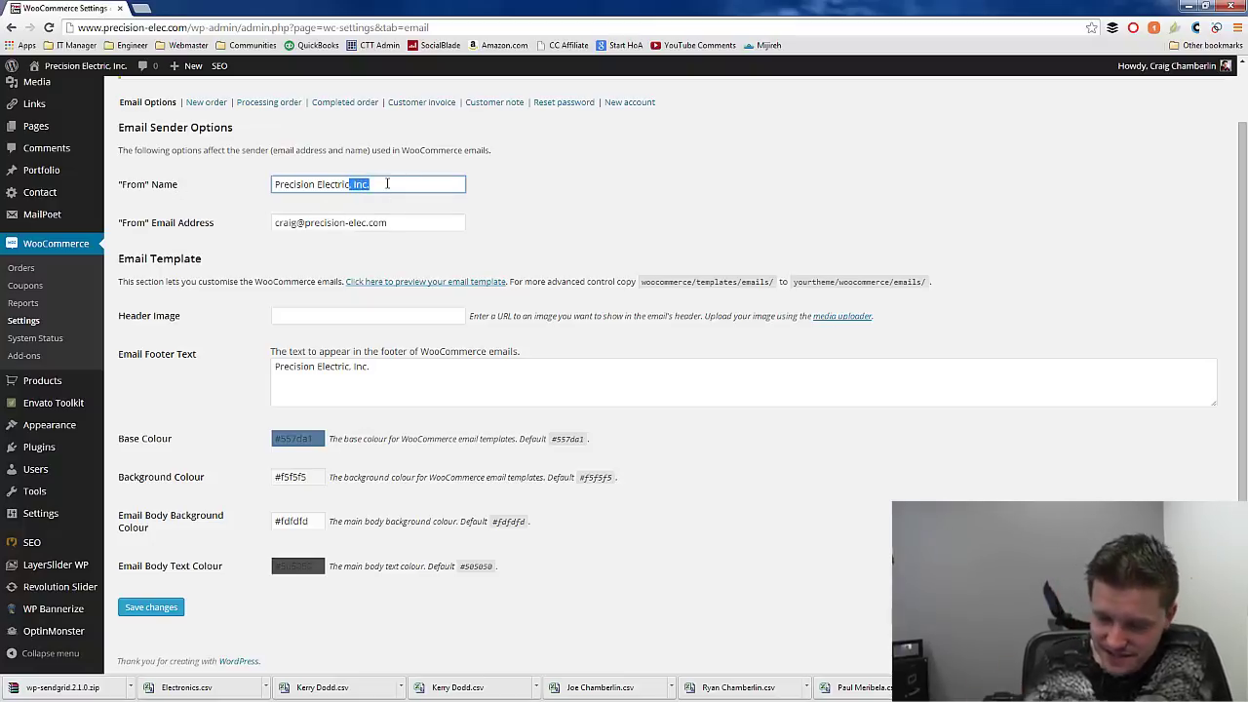
key("BackSpace")
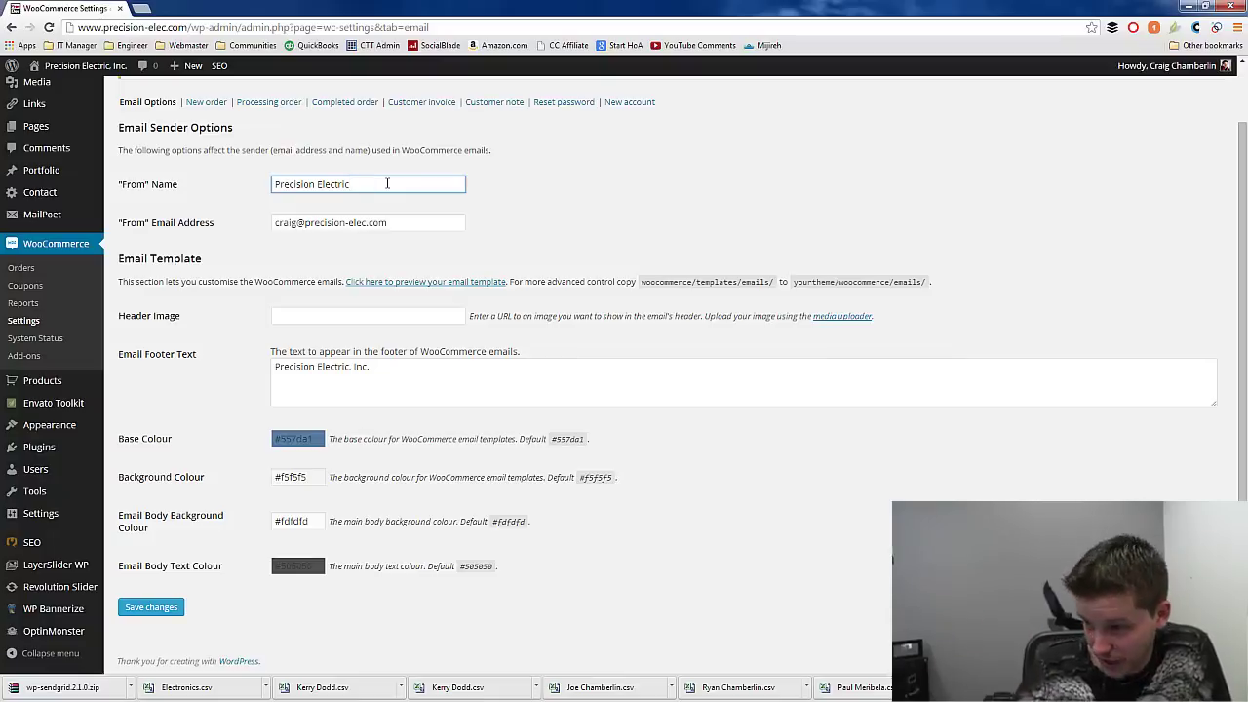
Examine the mailbox part and the domain part of the "From" email address.
left_click(347, 223)
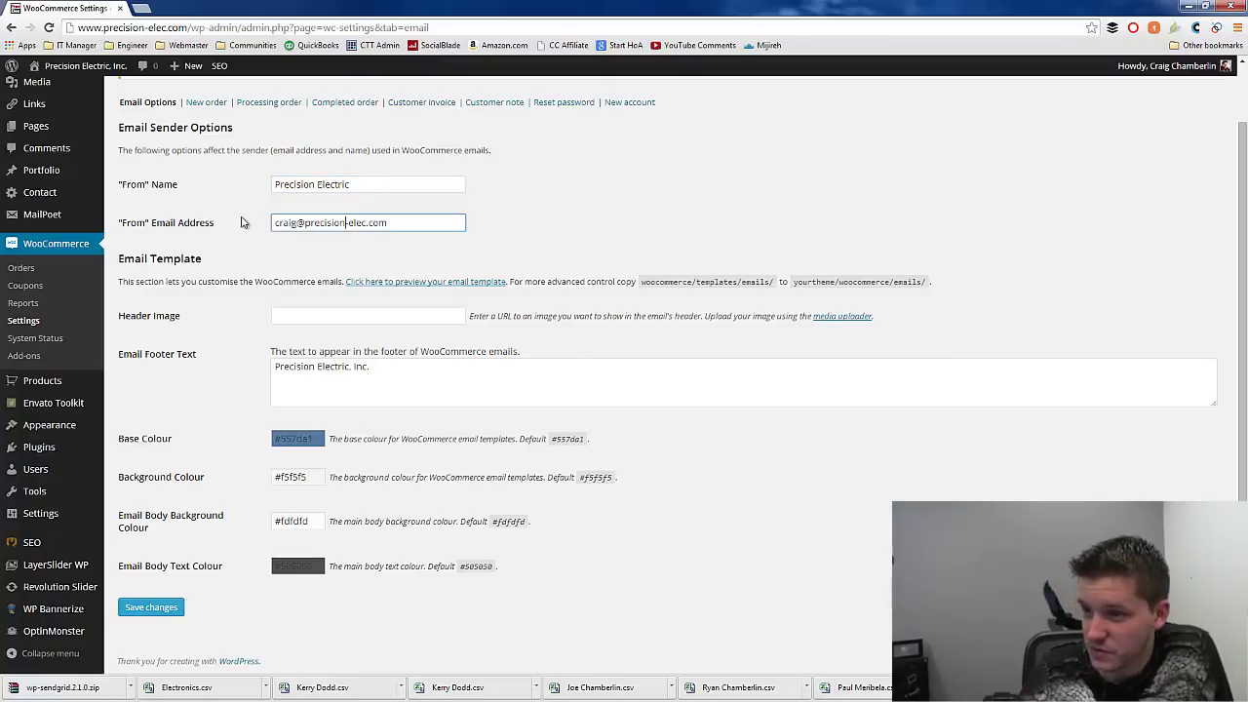
left_click_drag(298, 220, 262, 214)
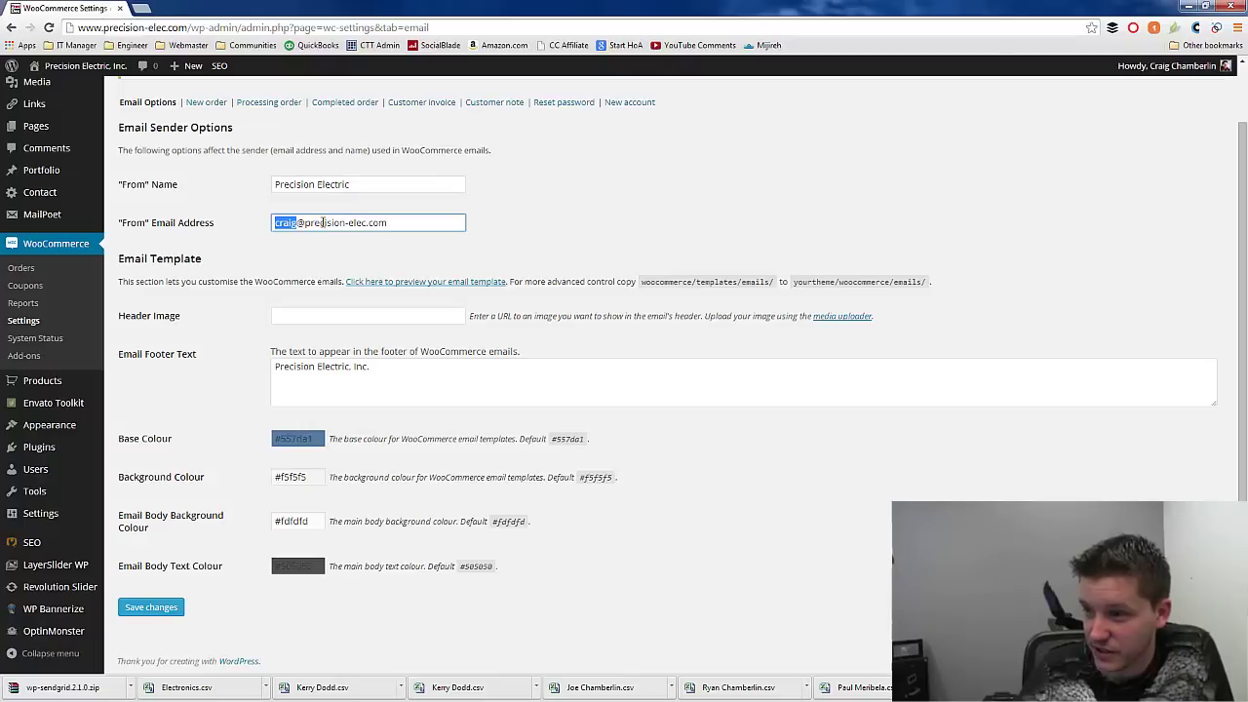
left_click_drag(305, 223, 497, 269)
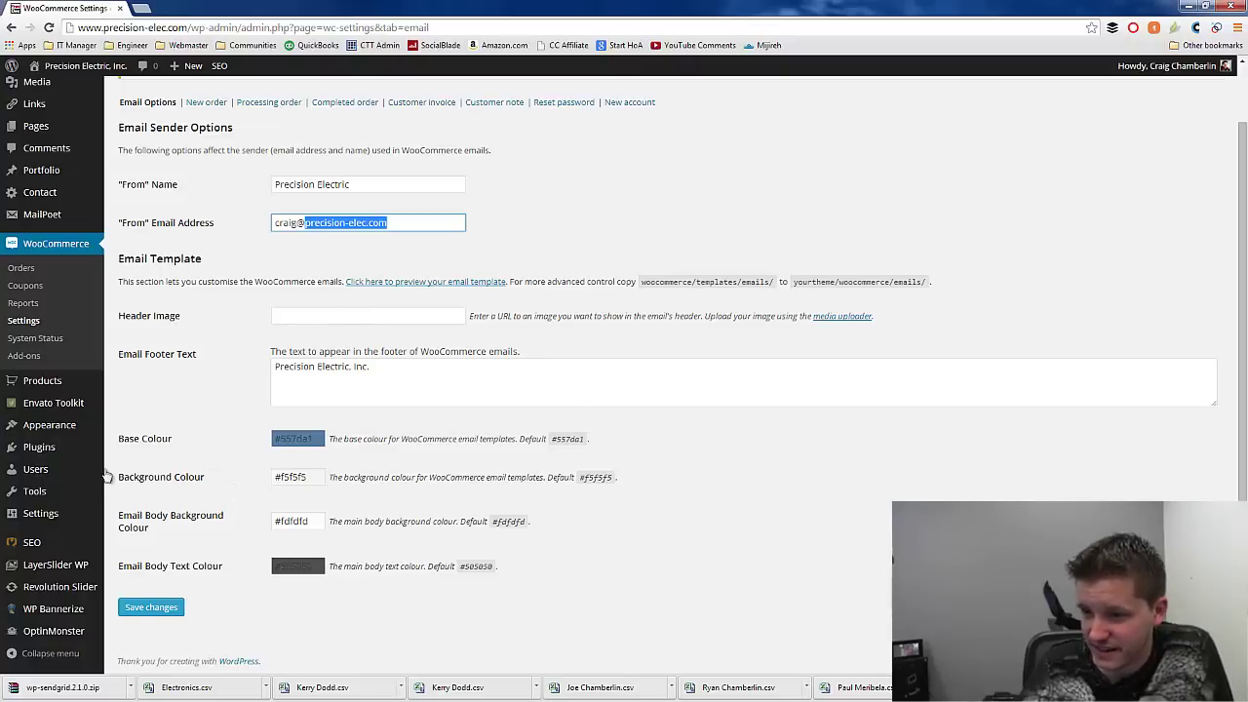
Open sendgrid.com in a new browser tab.
mouse_move(47, 497)
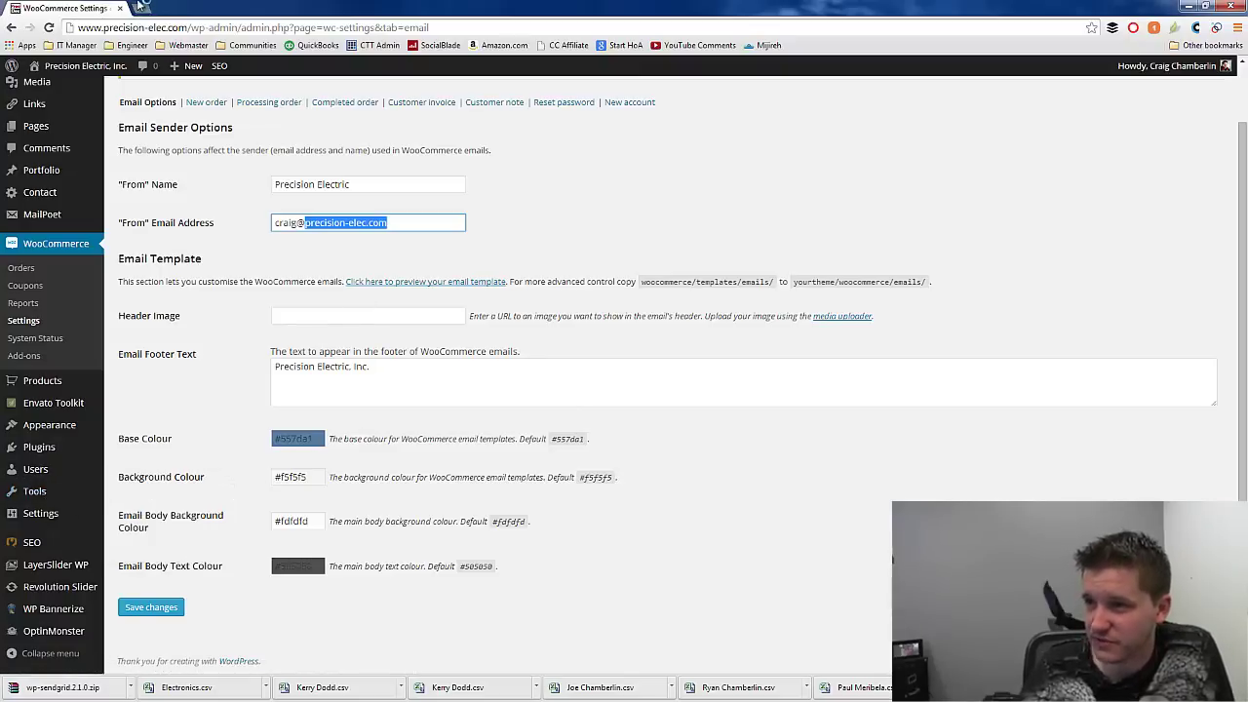
left_click(142, 9)
type("sendgrid.com")
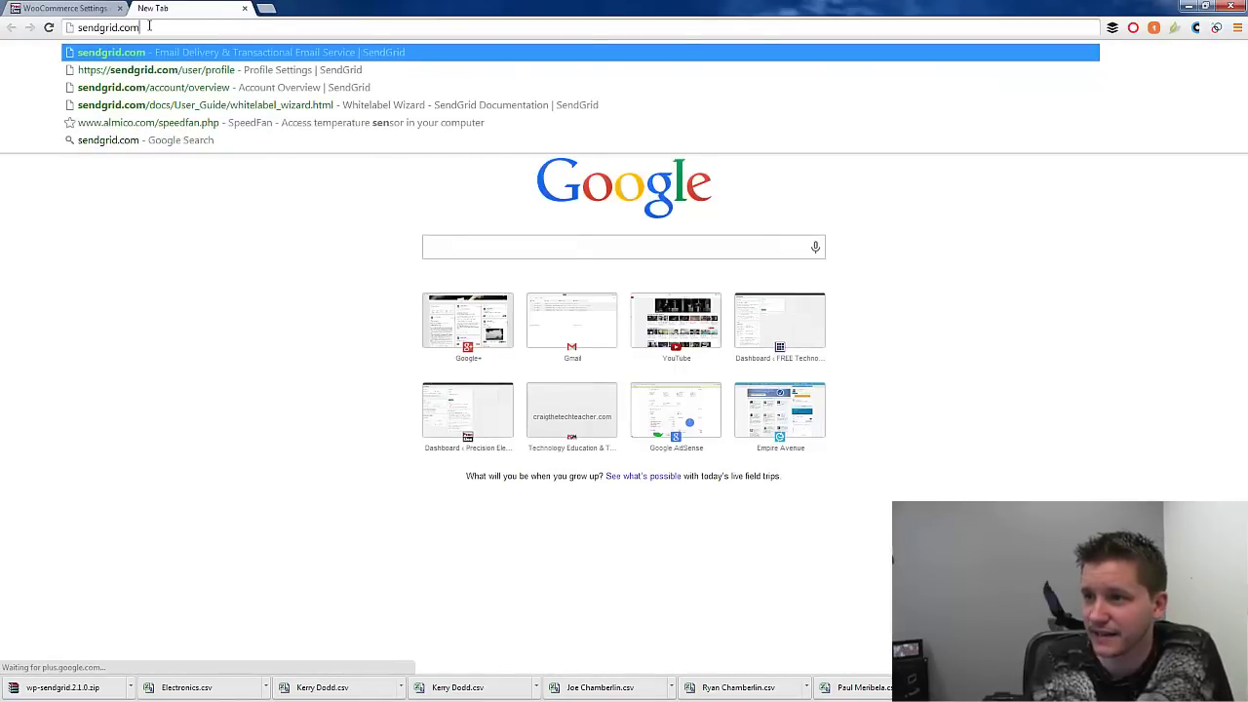
key("Return")
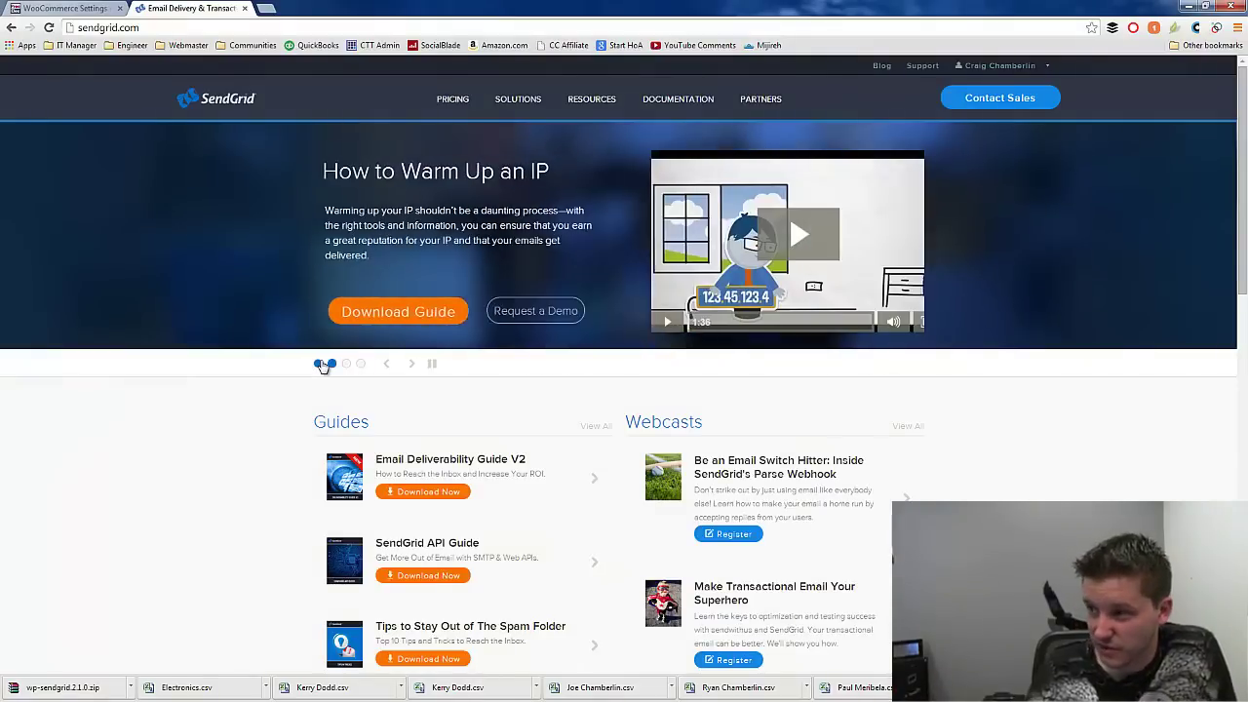
Return to the WordPress admin and review the SendGrid plugin's account settings, including the password field and the SSL extension requirement.
key("ctrl+shift+Tab")
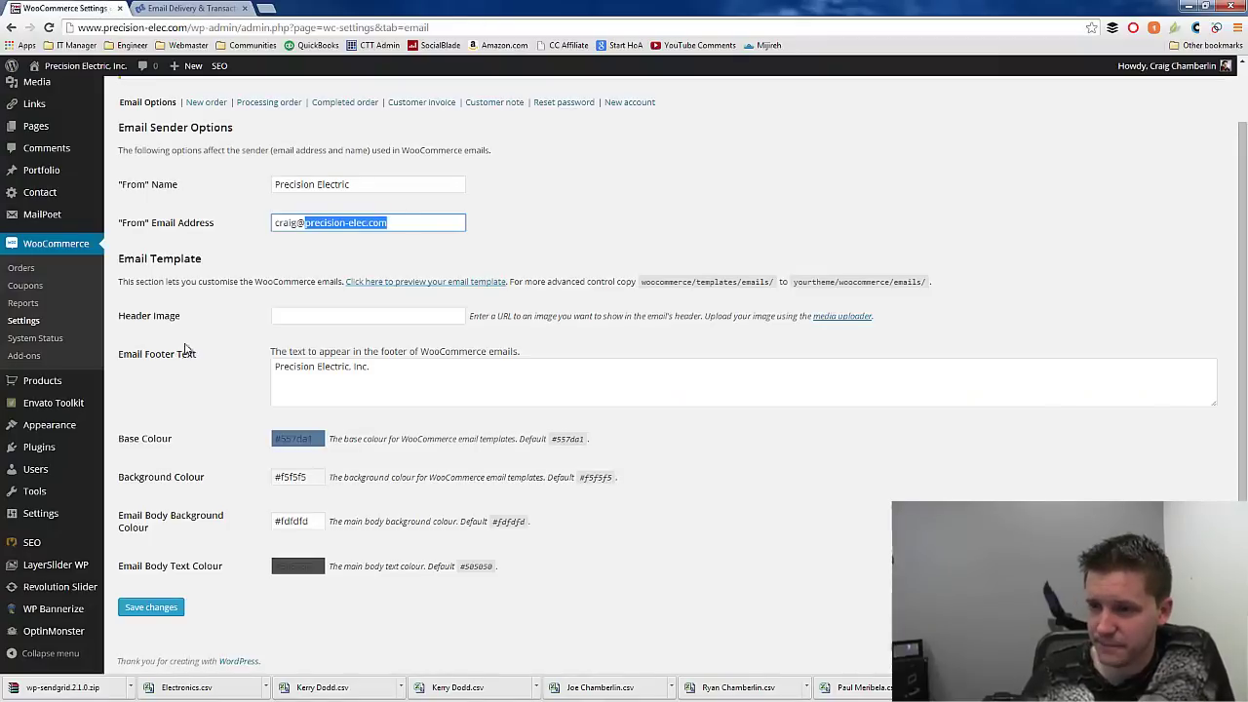
mouse_move(76, 387)
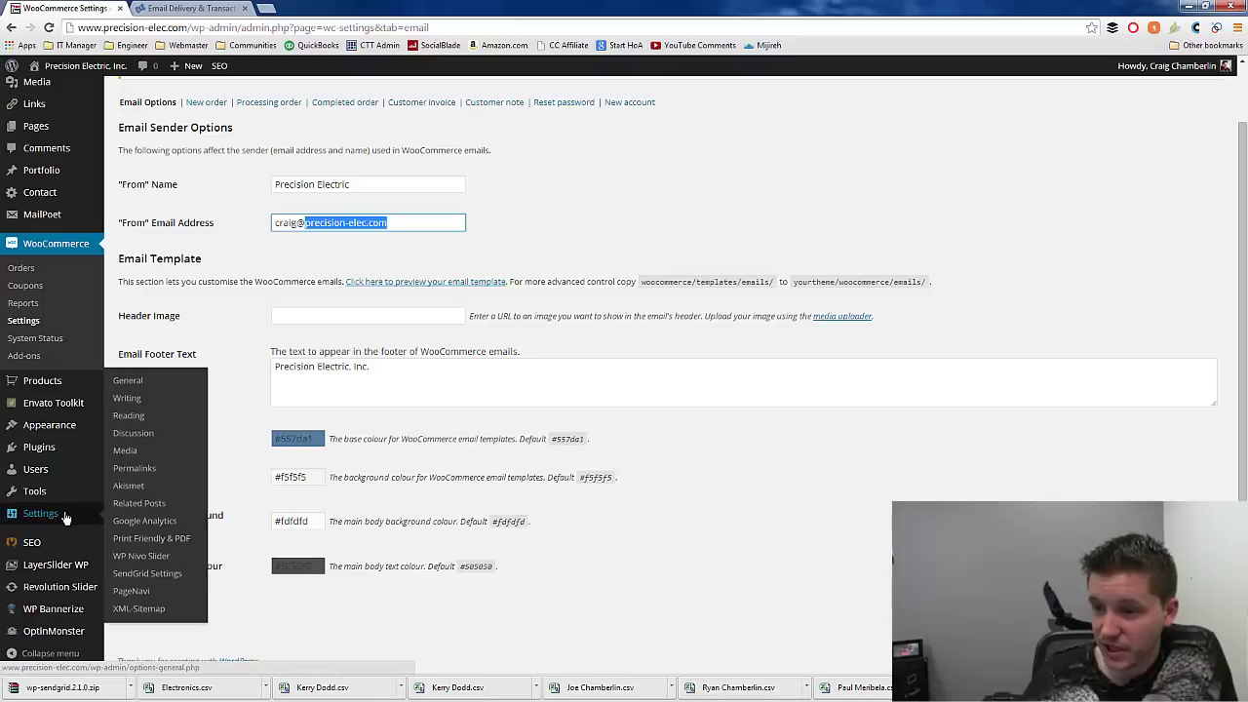
mouse_move(67, 454)
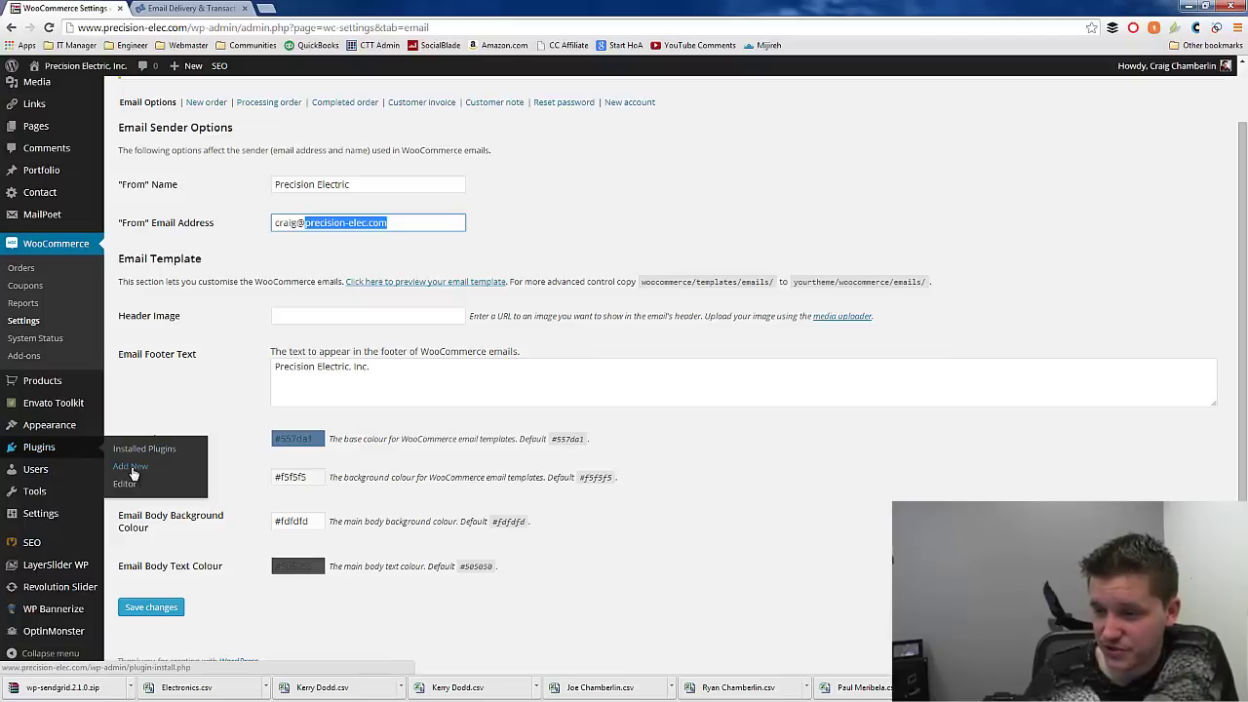
mouse_move(67, 521)
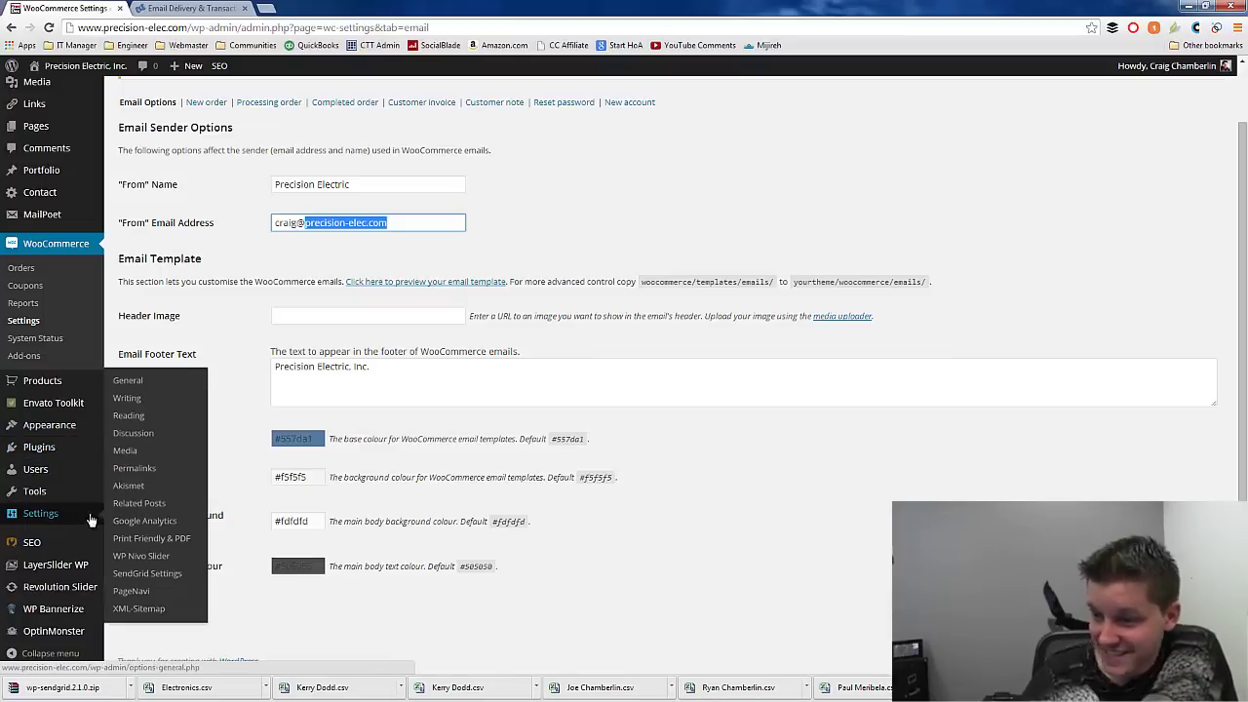
left_click(146, 574)
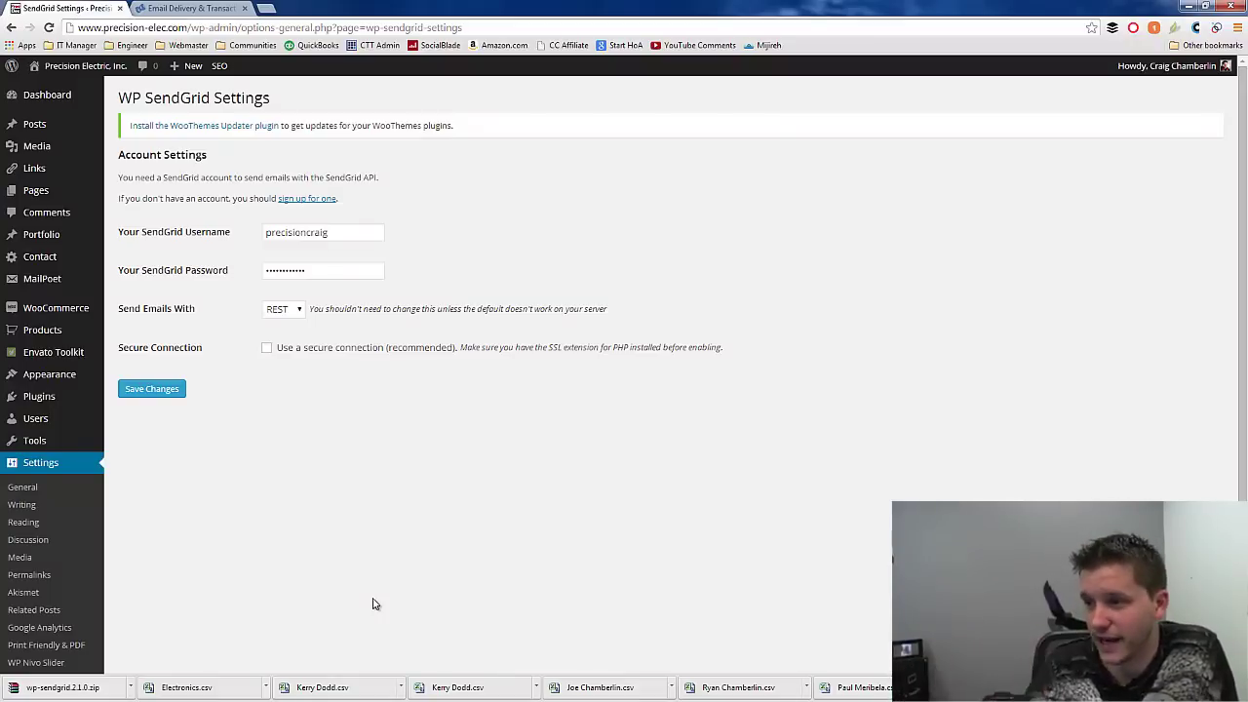
left_click(301, 271)
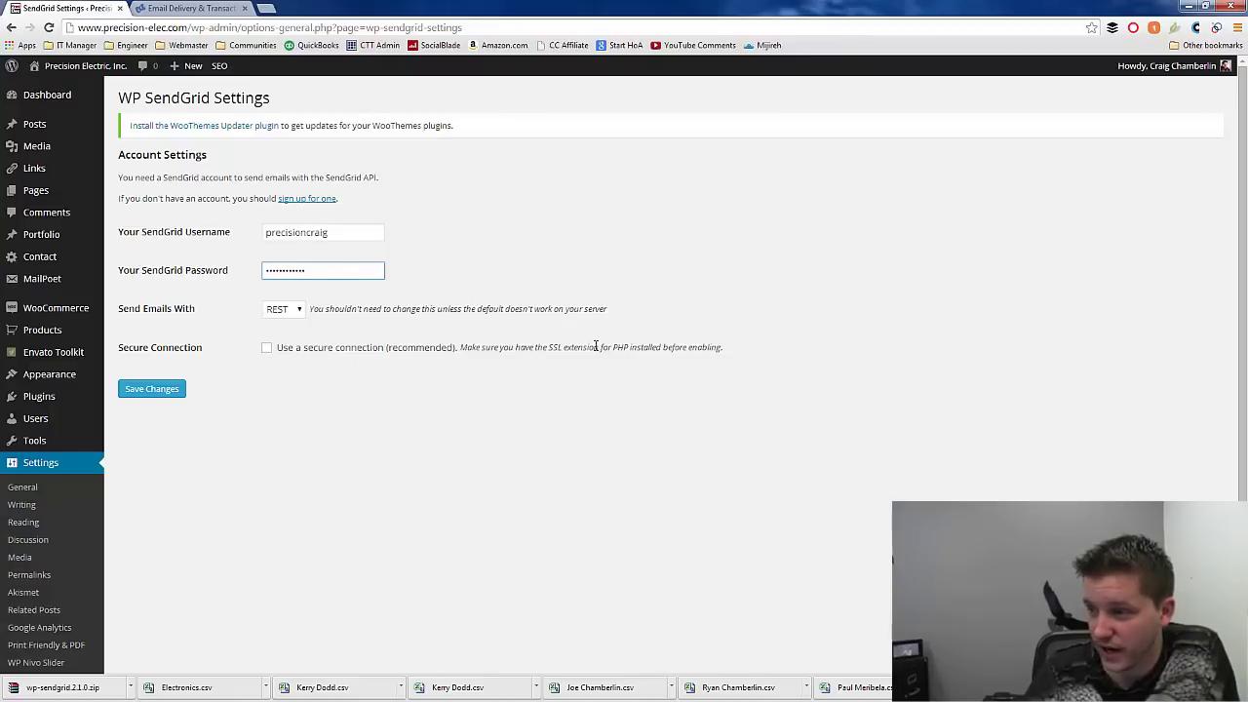
left_click_drag(600, 347, 549, 348)
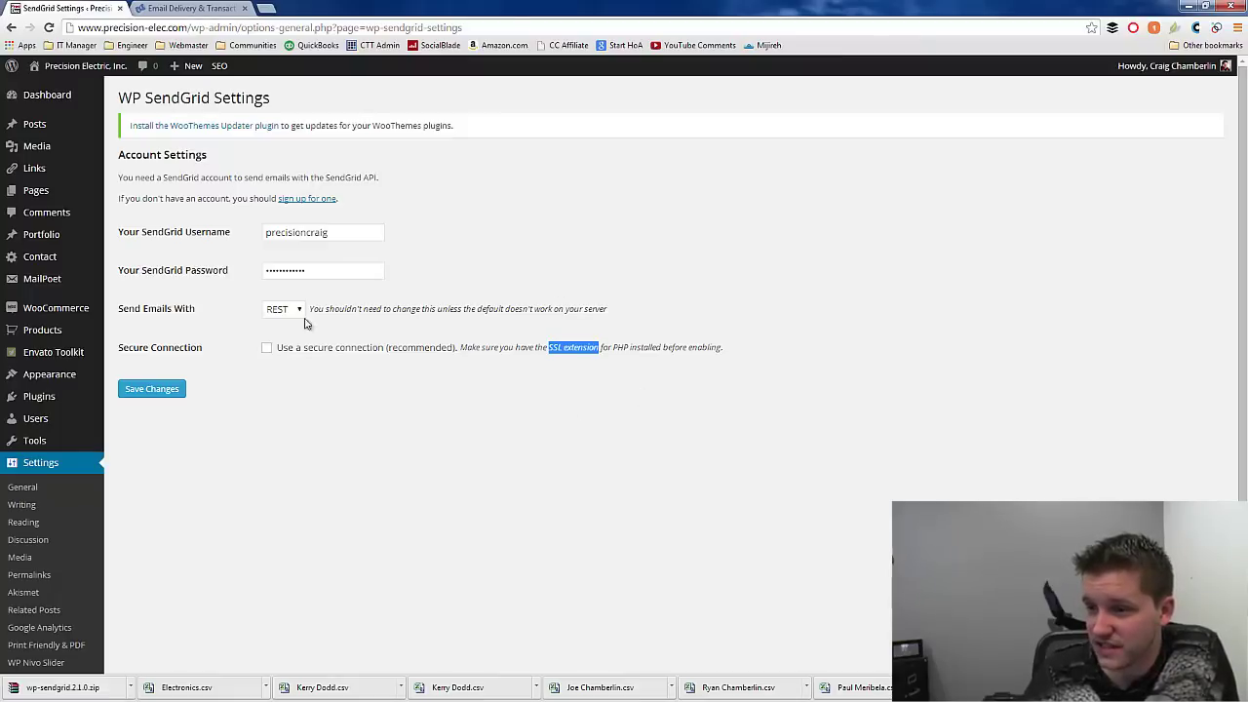
Open the New order notification options within WooCommerce's email settings.
mouse_move(64, 322)
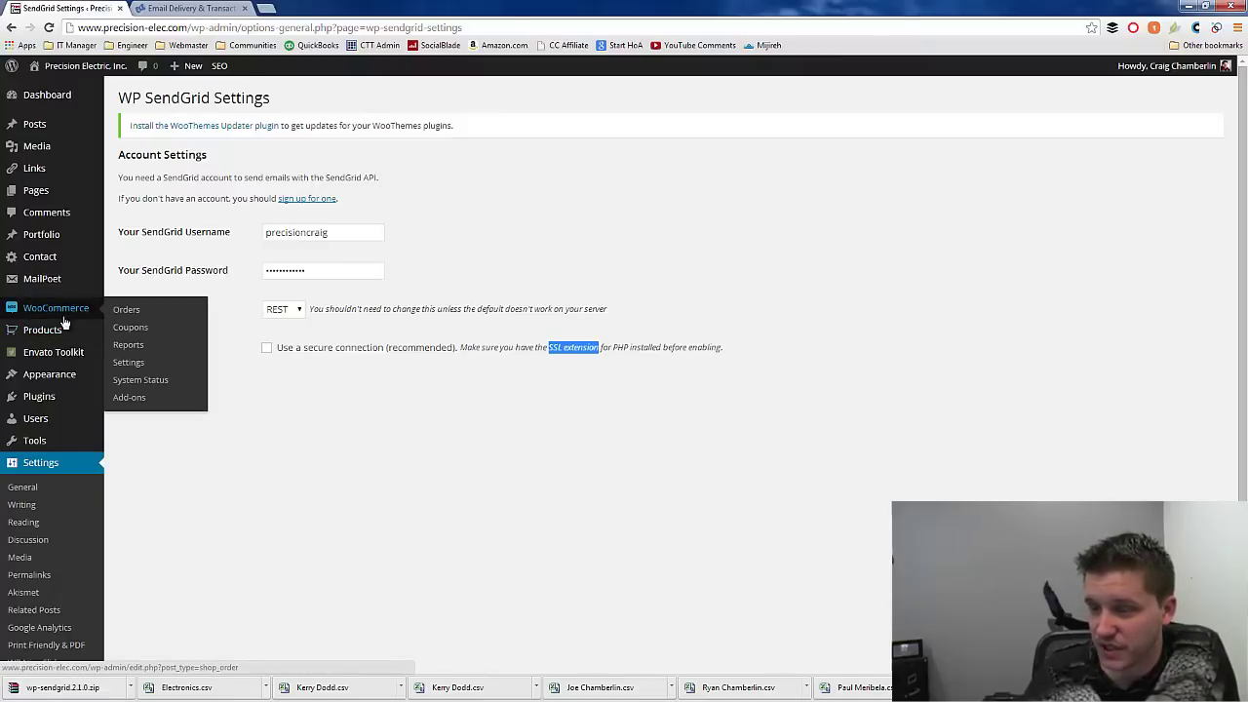
left_click(130, 308)
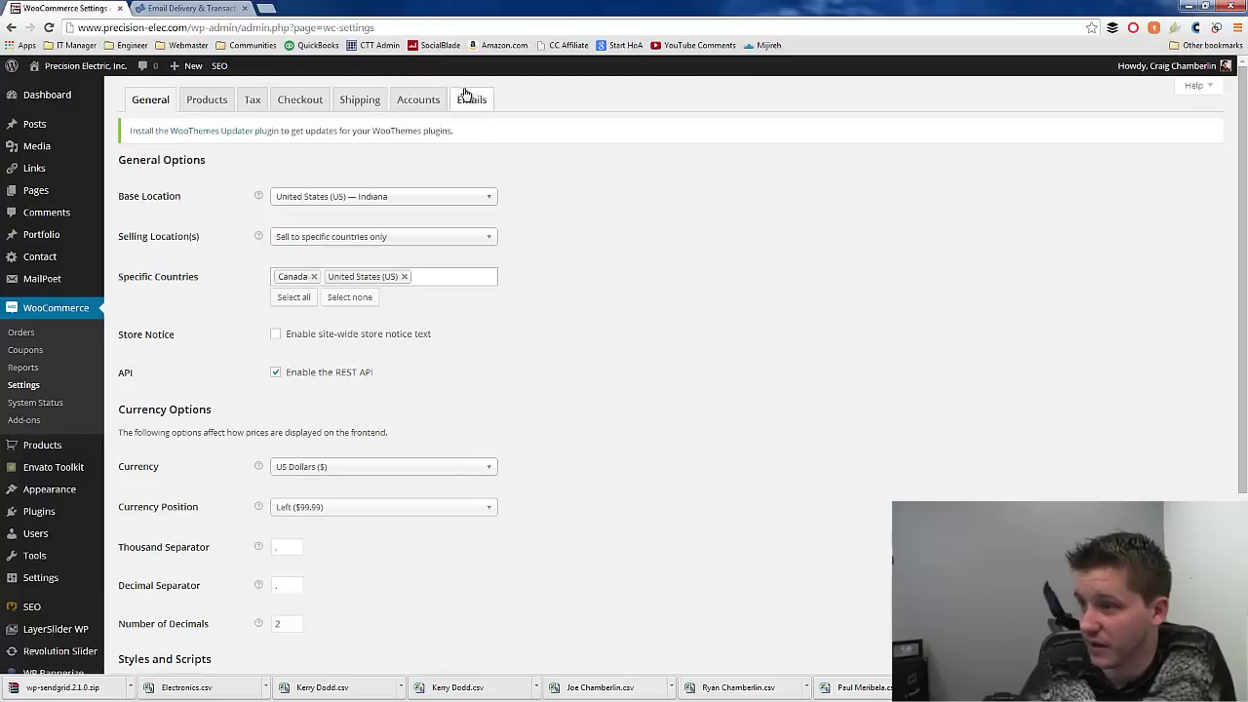
left_click(466, 97)
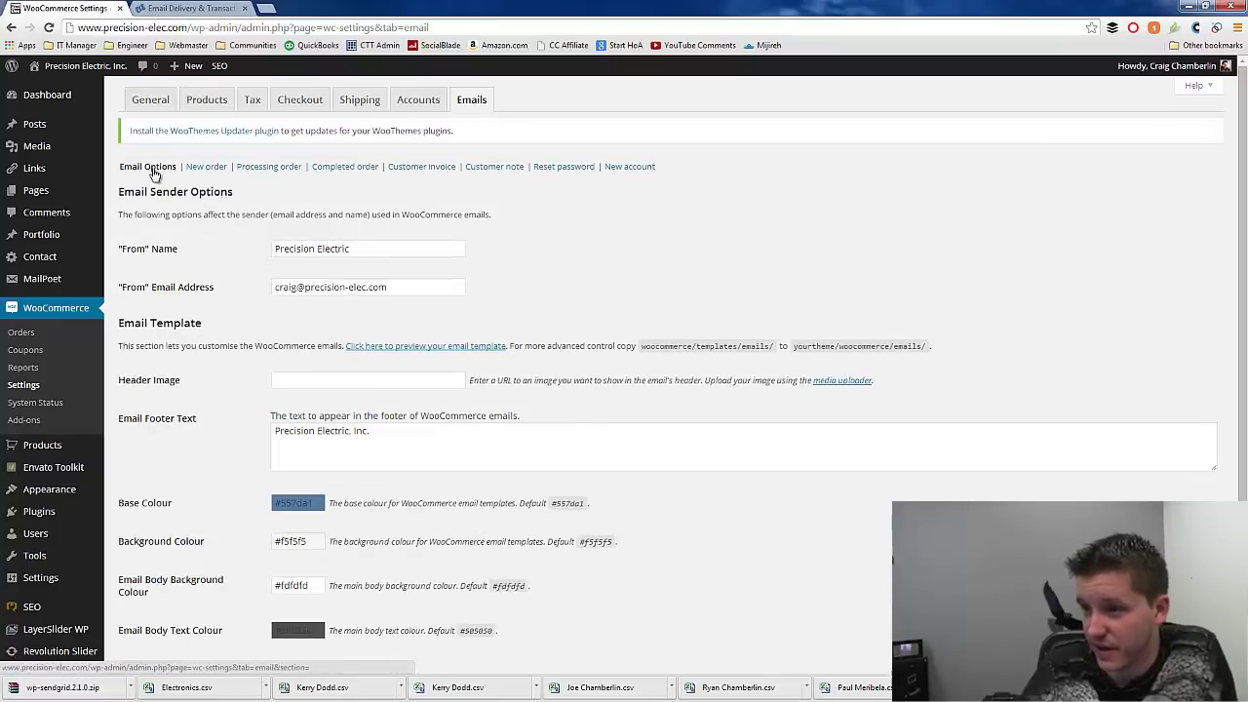
left_click(207, 168)
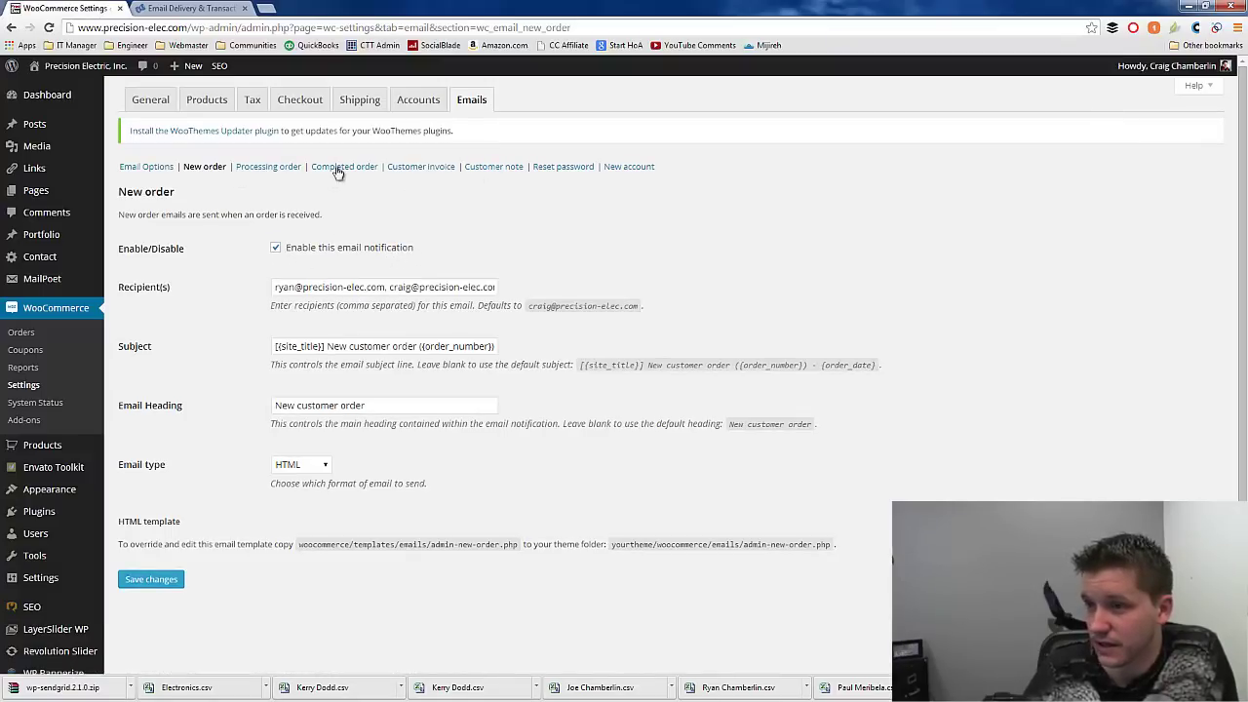
Visit the storefront and add the Lenze SMVector Variable Frequency Drive ESV752N06TXB to the cart.
mouse_move(83, 67)
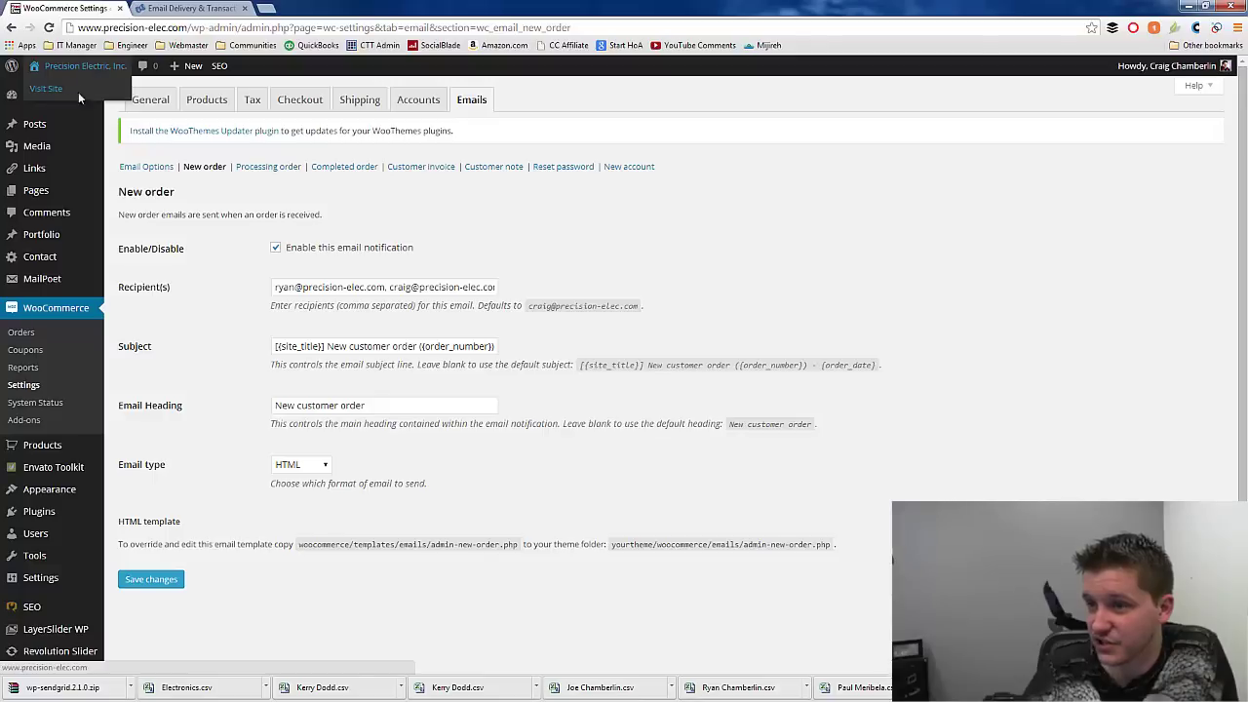
left_click(79, 98)
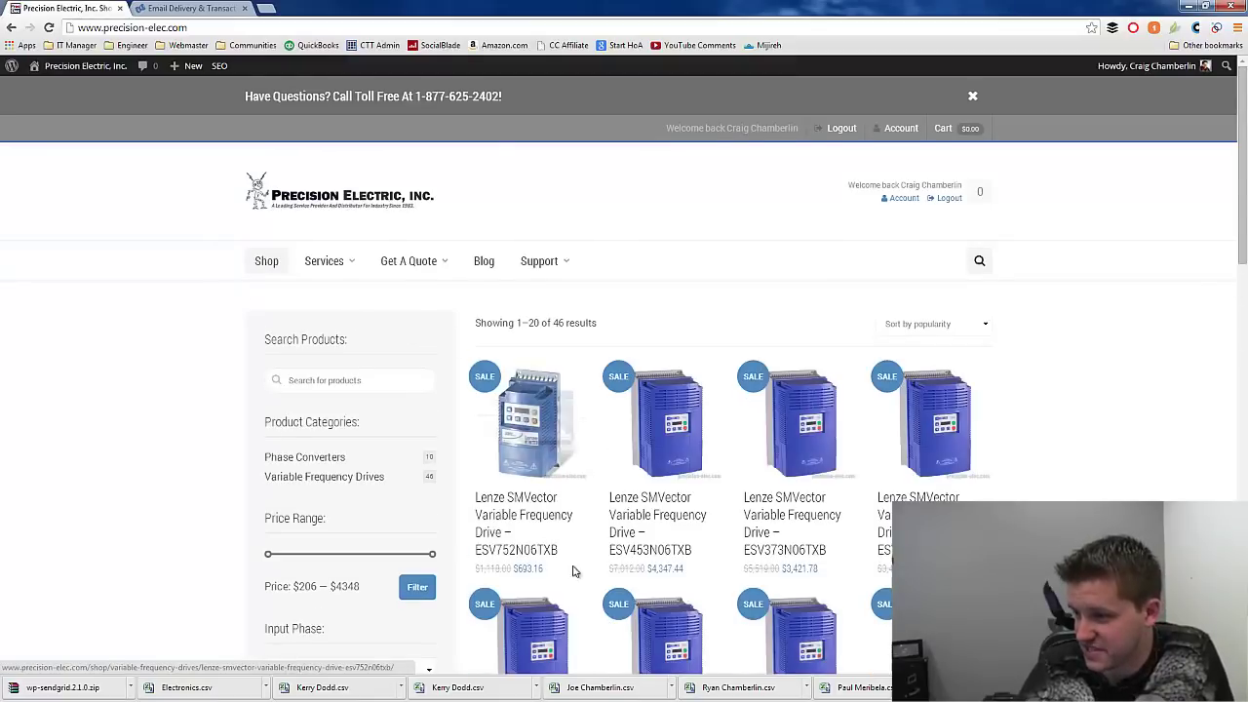
scroll(589, 521, "down", 1)
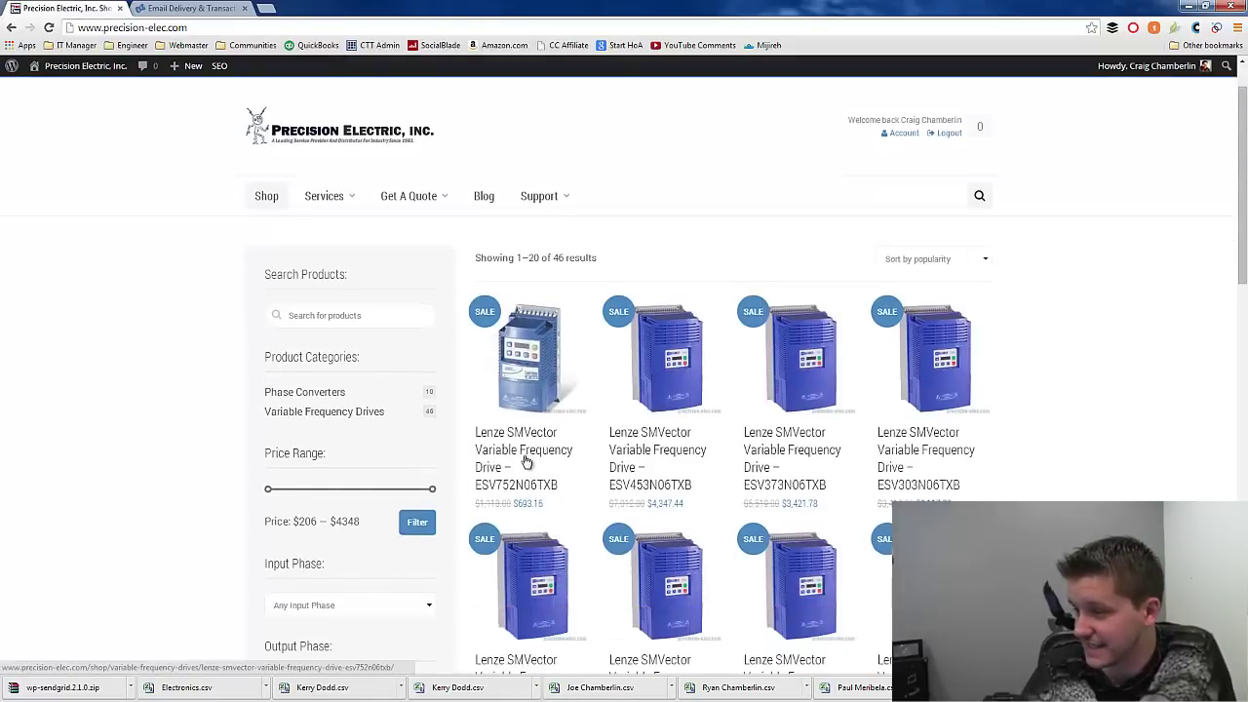
left_click(648, 433)
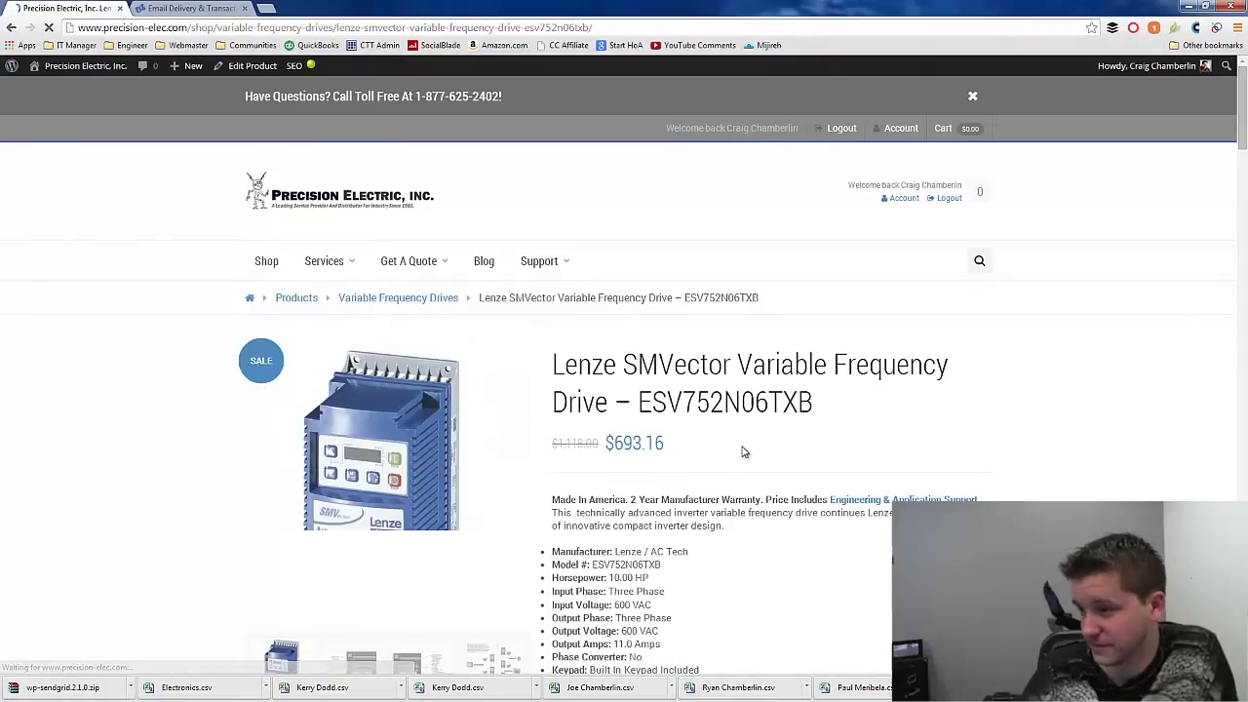
scroll(727, 440, "down", 1)
scroll(726, 439, "down", 2)
left_click(662, 482)
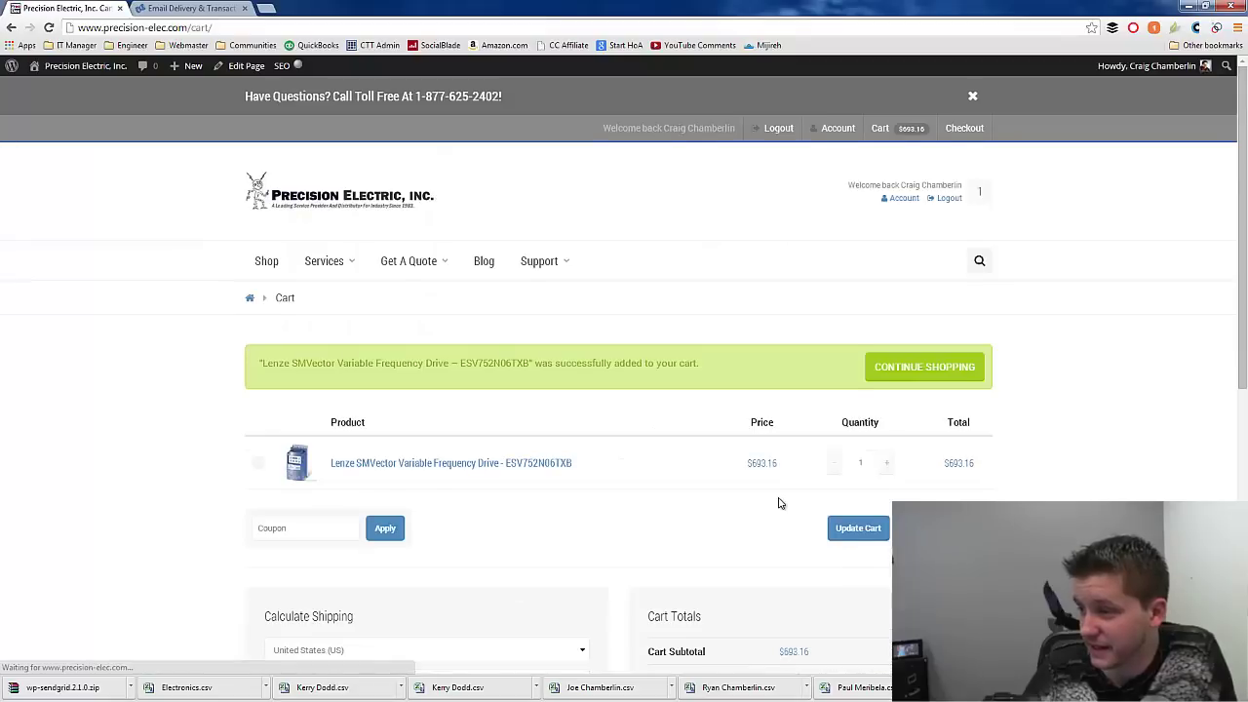
Proceed from the cart to checkout and submit the order with Credit Card payment and Ground (UPS) shipping, continuing to the secure payment page.
left_click(942, 472)
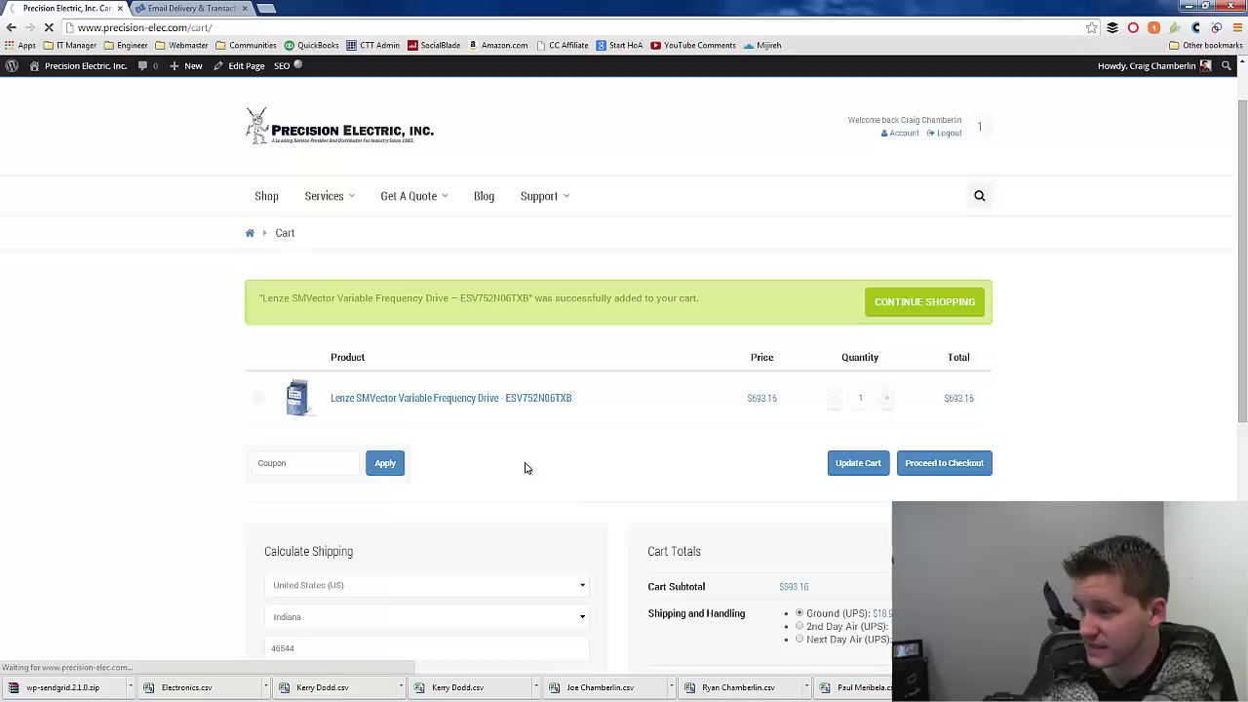
scroll(588, 488, "down", 5)
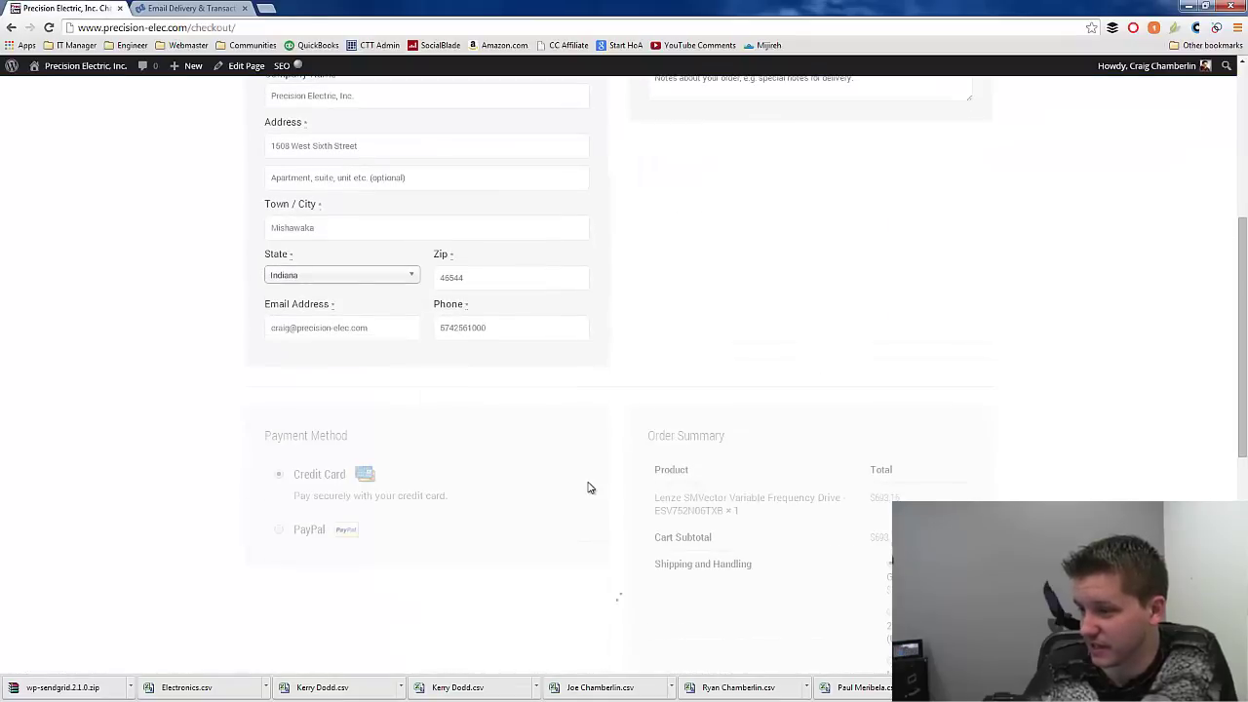
scroll(588, 487, "down", 3)
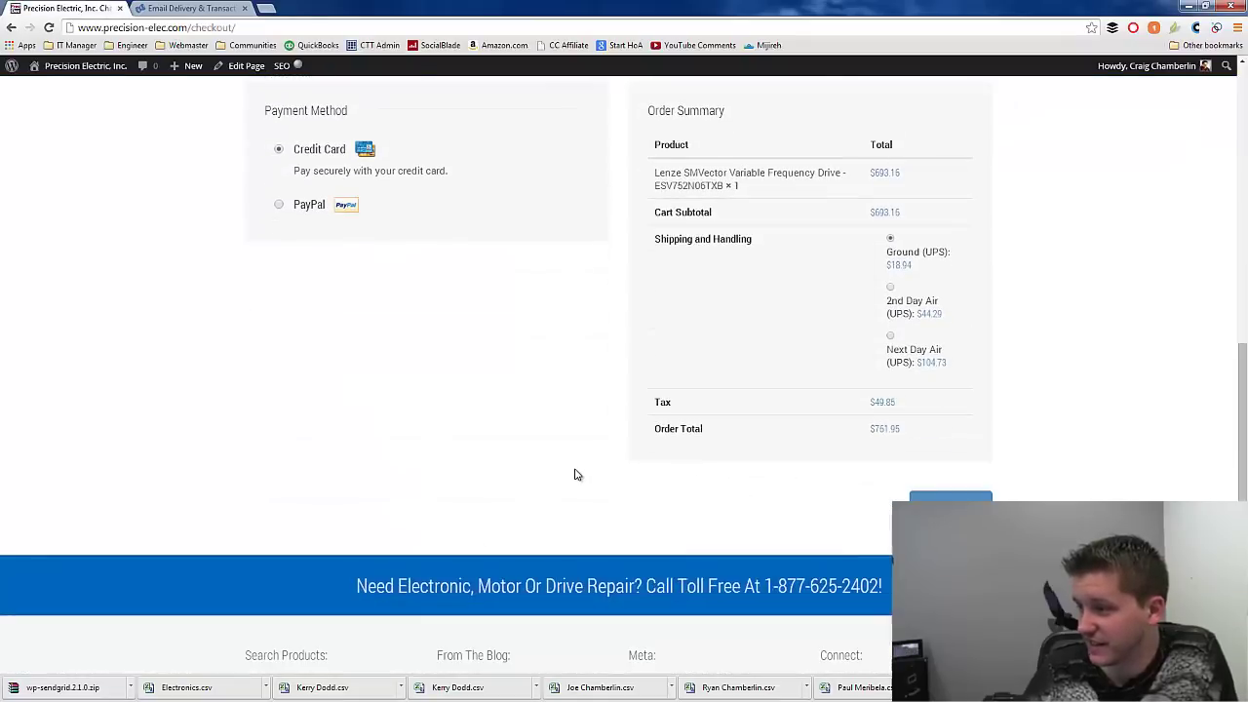
left_click(926, 499)
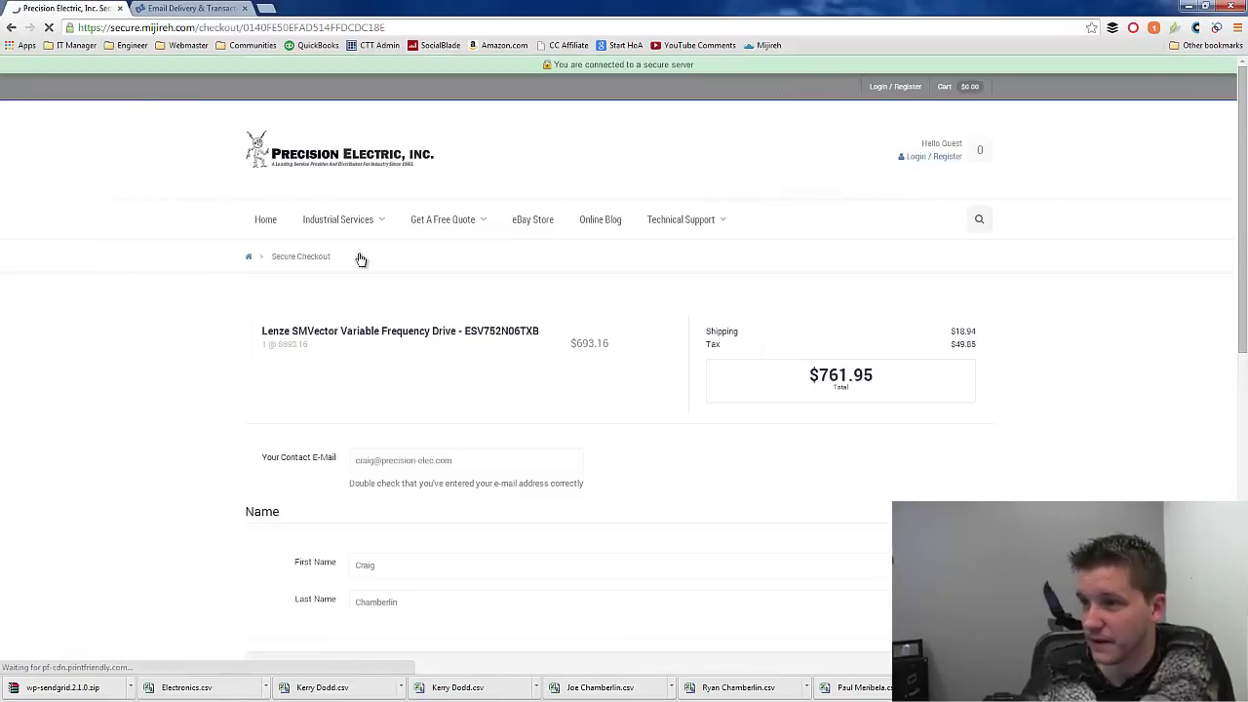
Open the WooCommerce orders list from the WordPress dashboard and close the SendGrid browser tab.
left_click(190, 8)
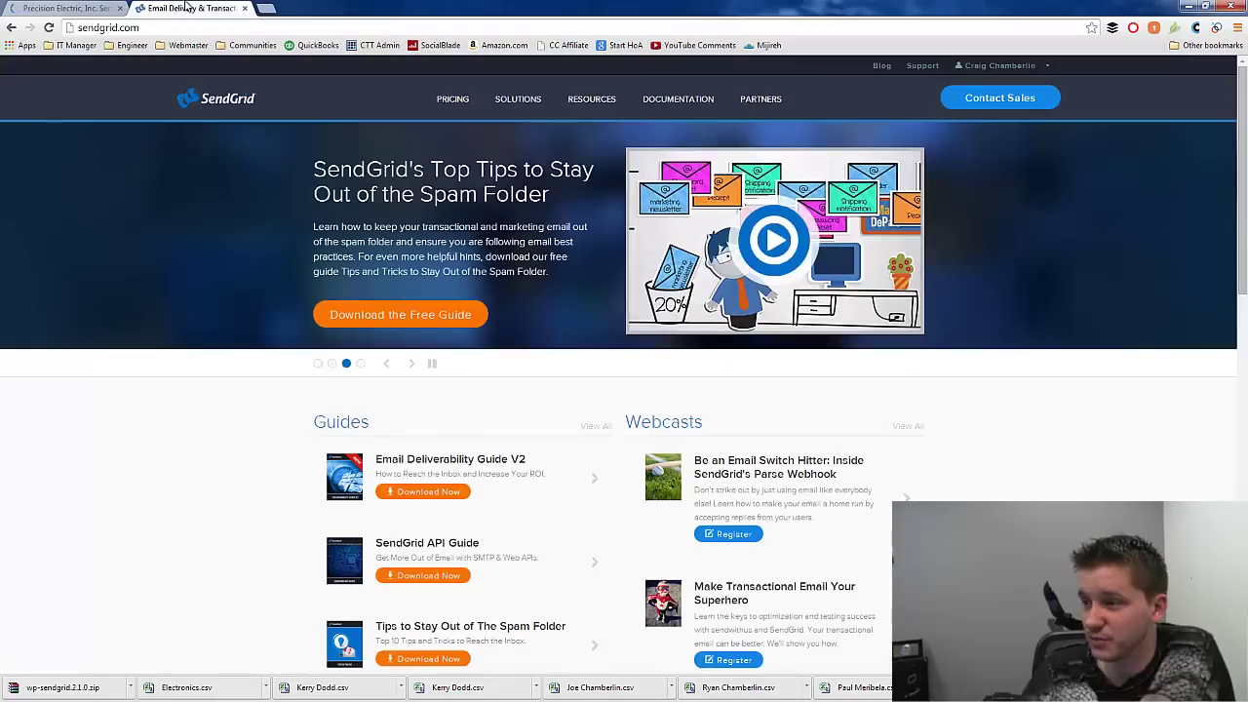
left_click(74, 7)
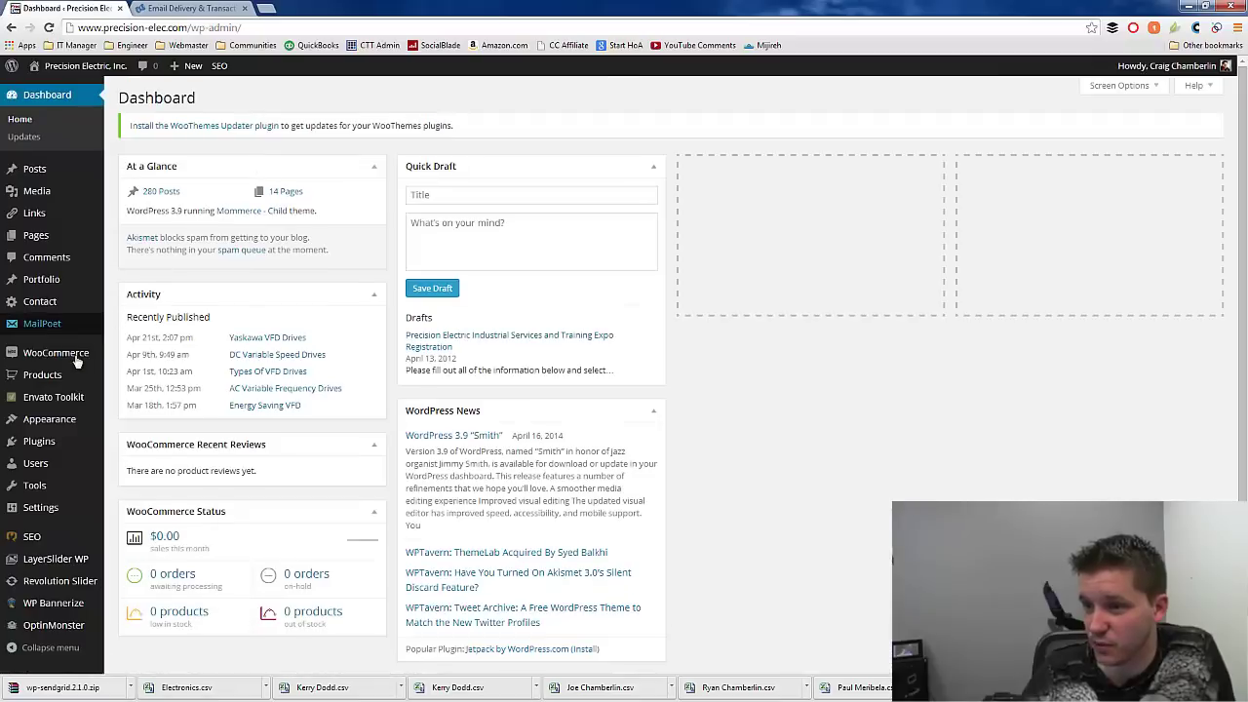
mouse_move(82, 353)
left_click(124, 356)
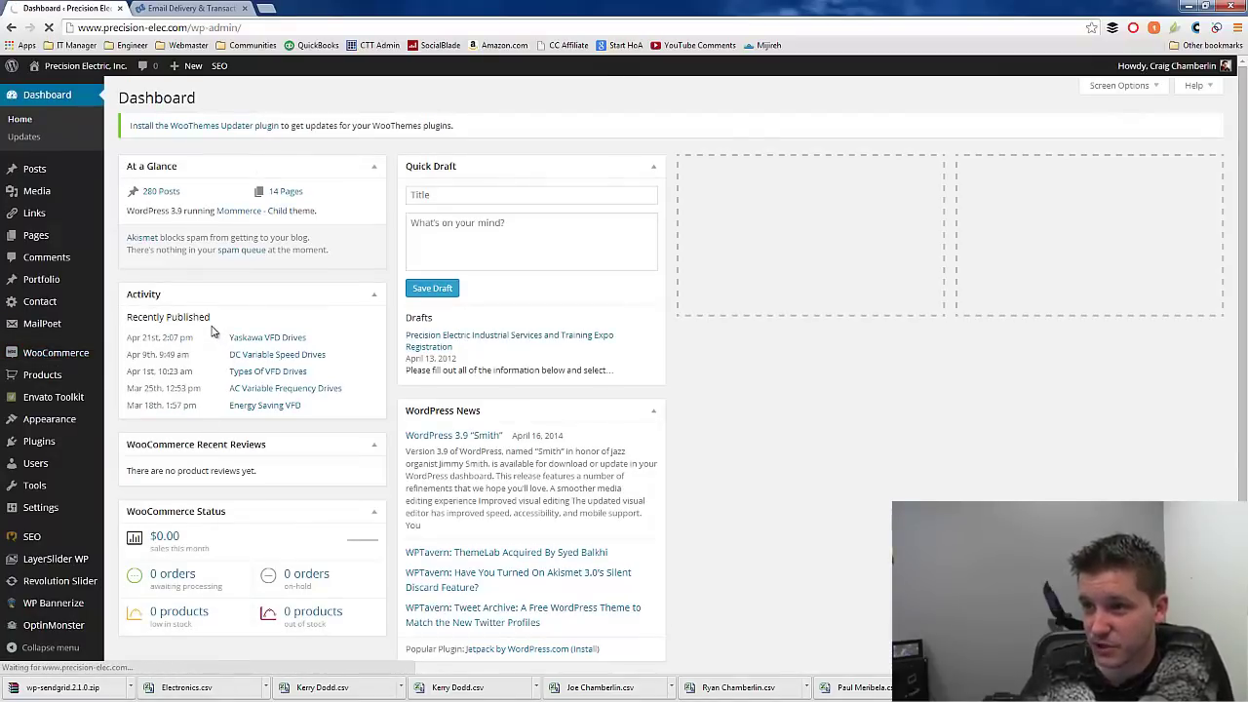
left_click(187, 8)
key("ctrl+w")
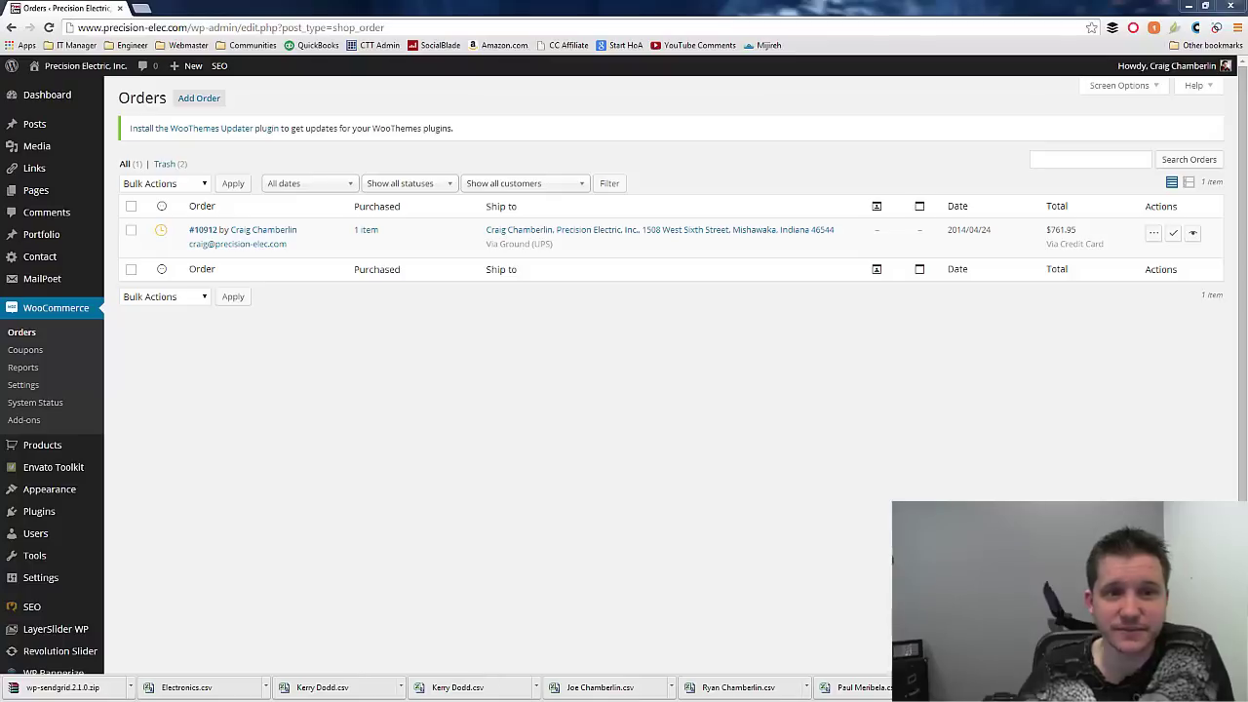
Switch to the Gmail window, maximize it, and open the Precision Electric order completion email to review its order details.
left_click_drag(0, 83, 421, 82)
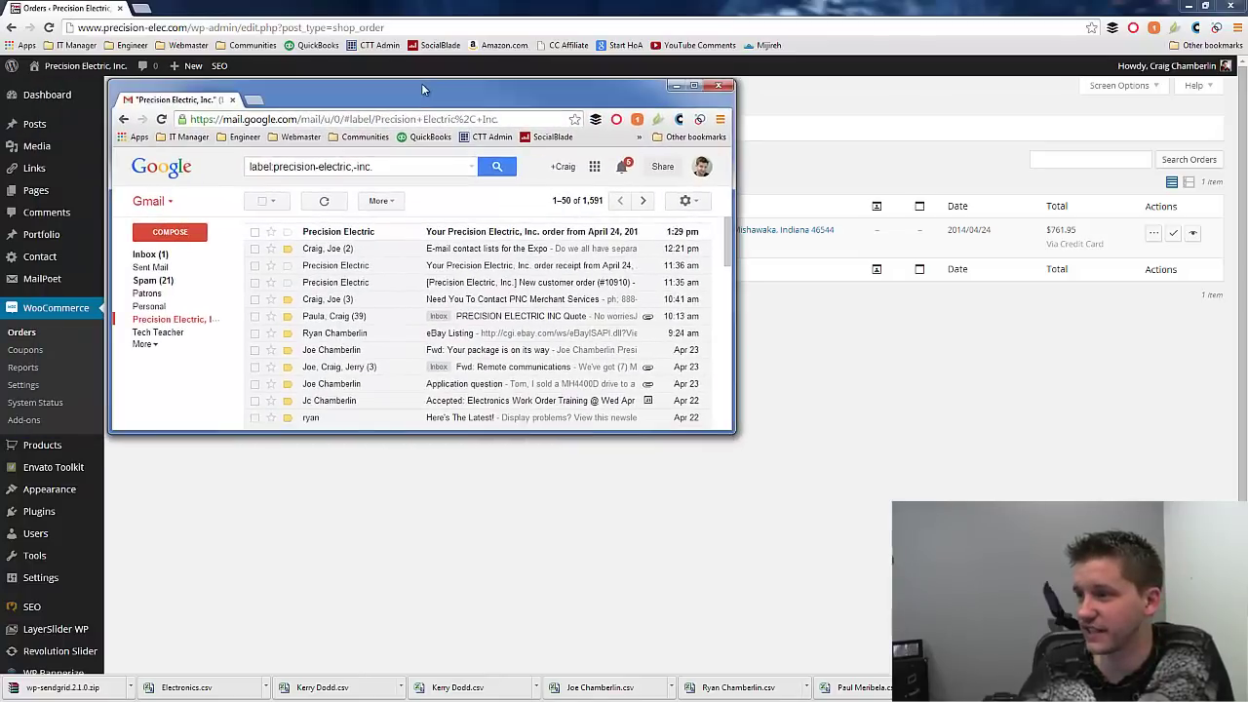
double_click(421, 83)
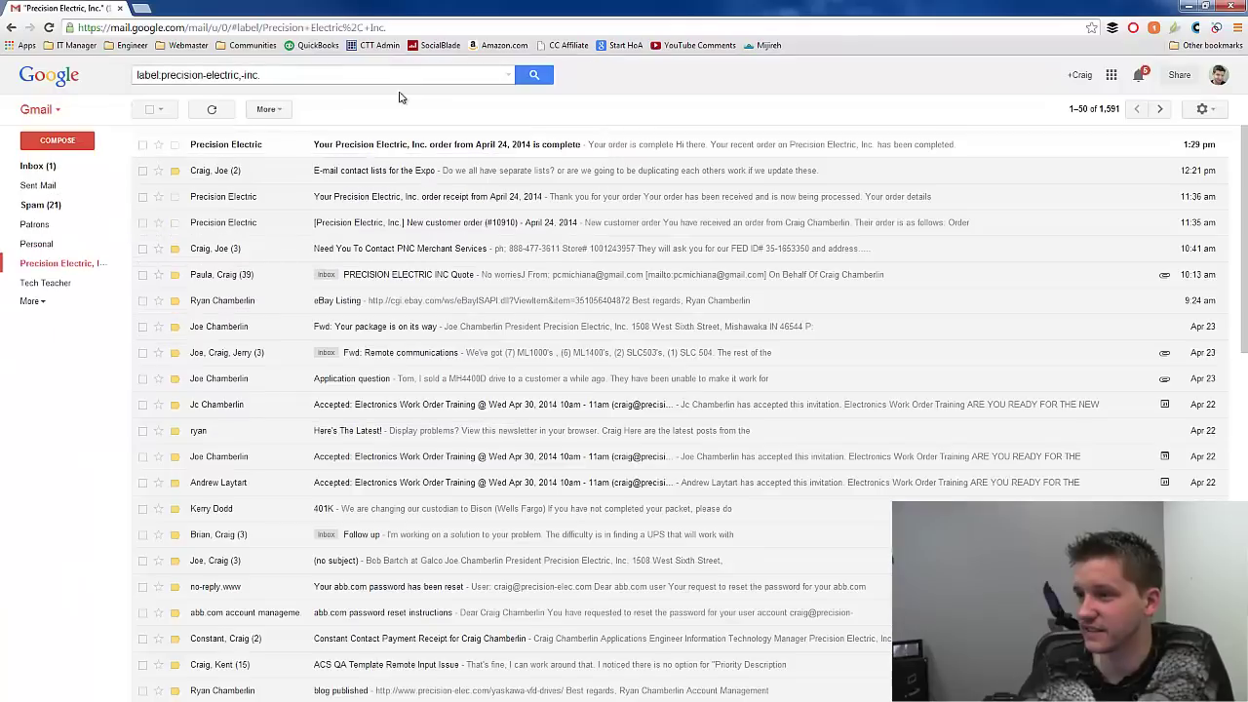
left_click(387, 146)
scroll(421, 312, "down", 2)
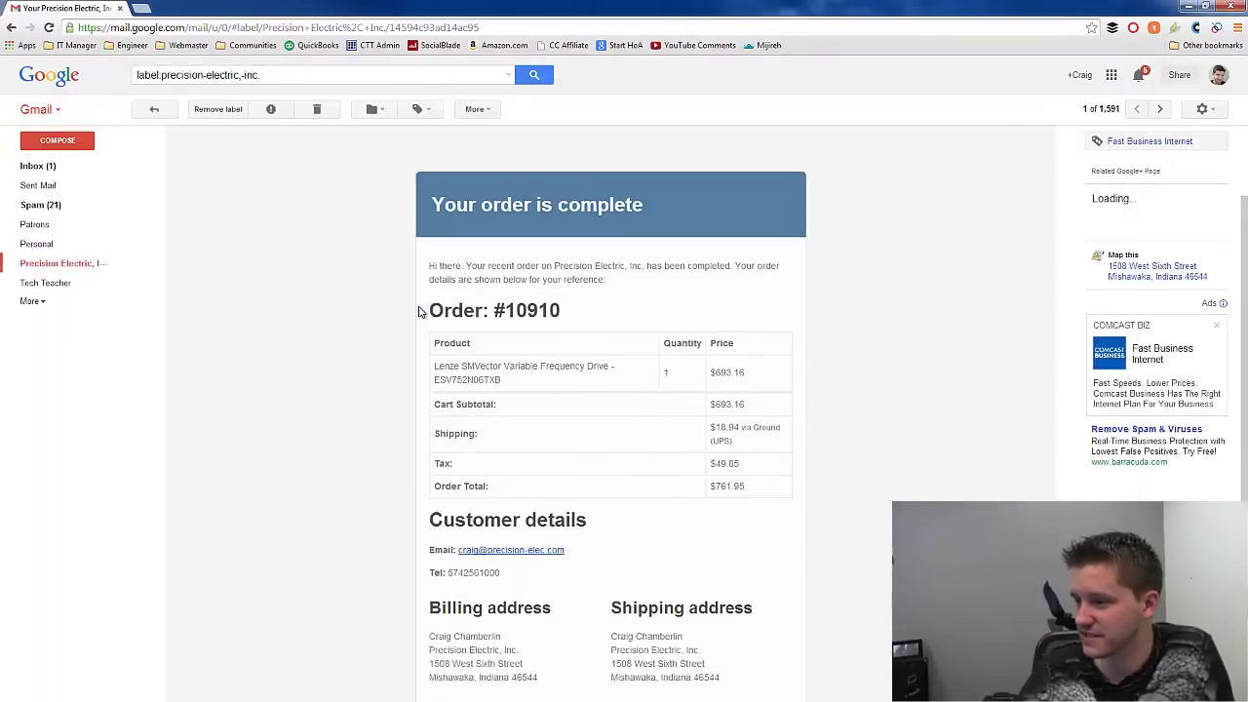